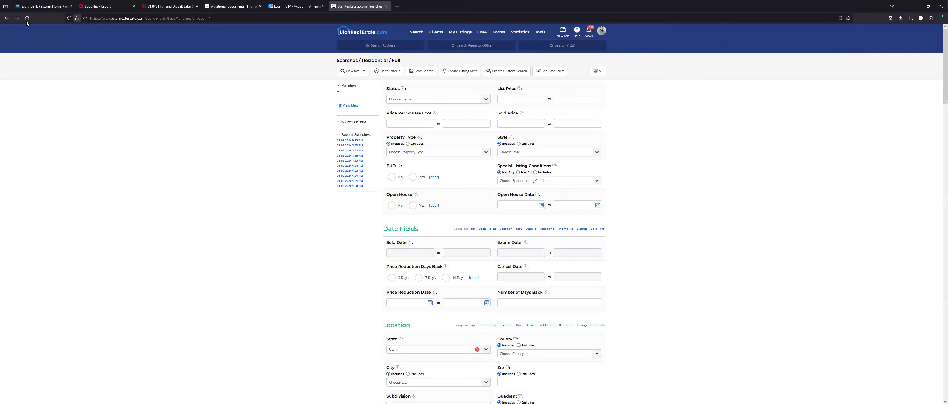
{"action": "right_click", "coordinate": [687, 90]}
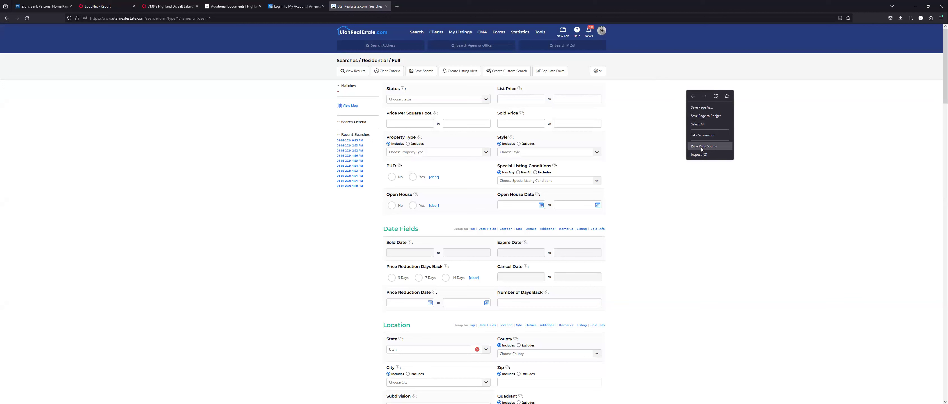
{"action": "left_click", "coordinate": [756, 138]}
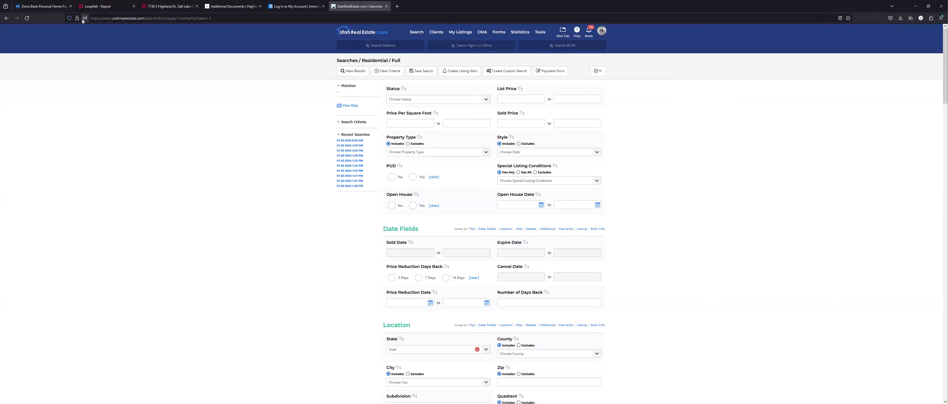
{"action": "left_click", "coordinate": [388, 73]}
{"action": "left_click", "coordinate": [597, 34]}
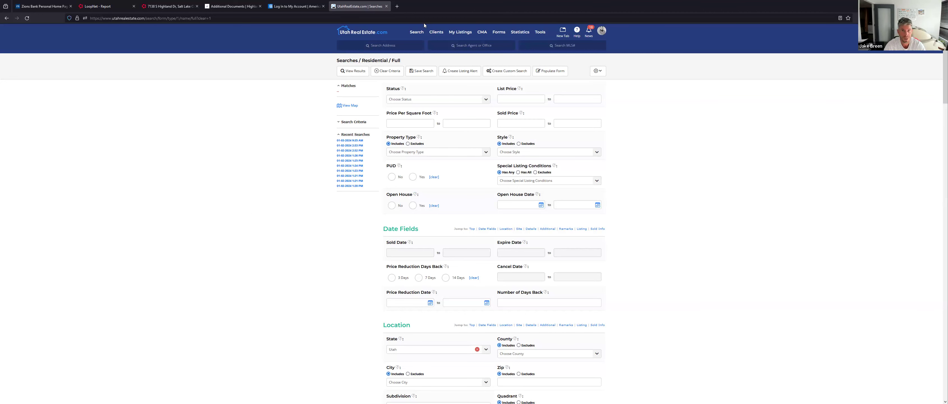
- Start a full residential search, set the status to Active, and view the results
{"action": "left_click", "coordinate": [418, 31]}
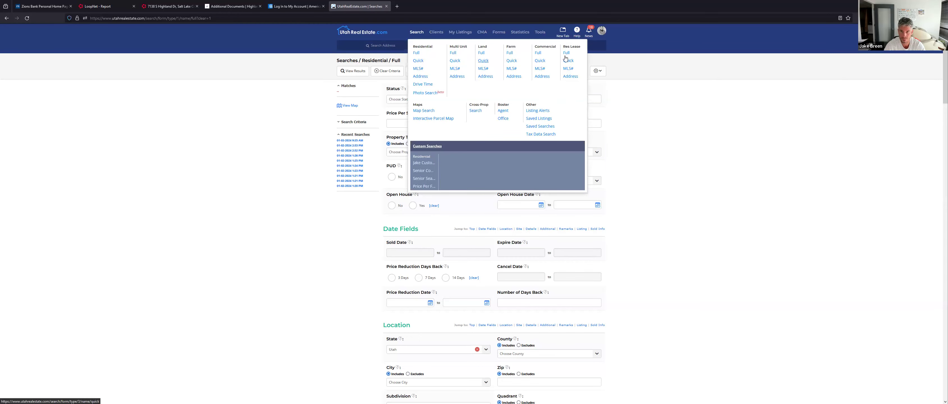
{"action": "left_click", "coordinate": [417, 54]}
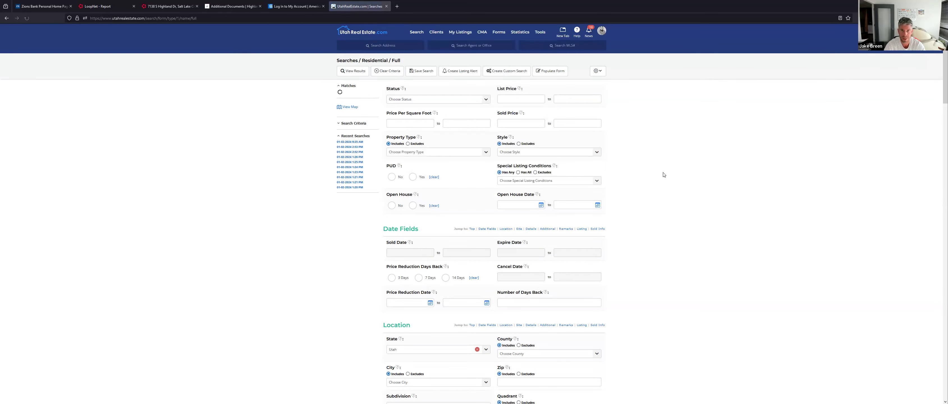
{"action": "left_click", "coordinate": [472, 101]}
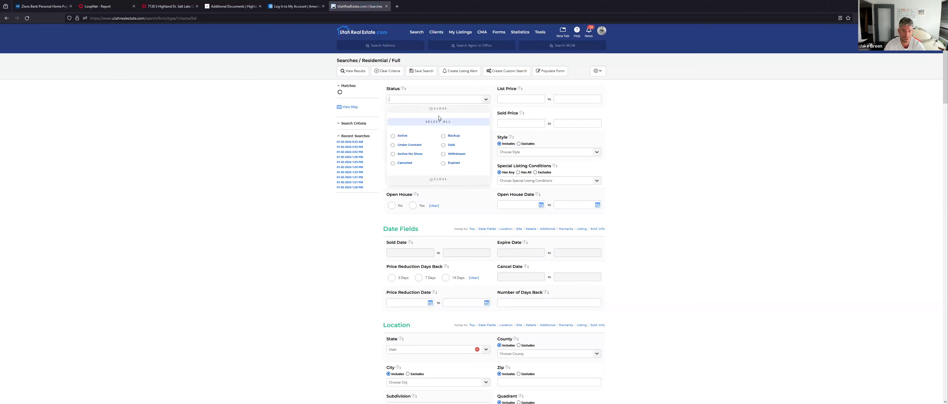
{"action": "left_click", "coordinate": [402, 136]}
{"action": "left_click", "coordinate": [652, 292]}
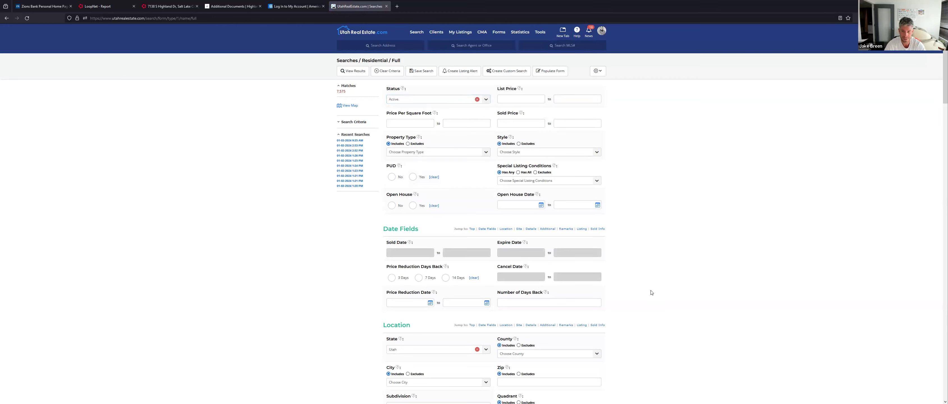
{"action": "left_click", "coordinate": [347, 105]}
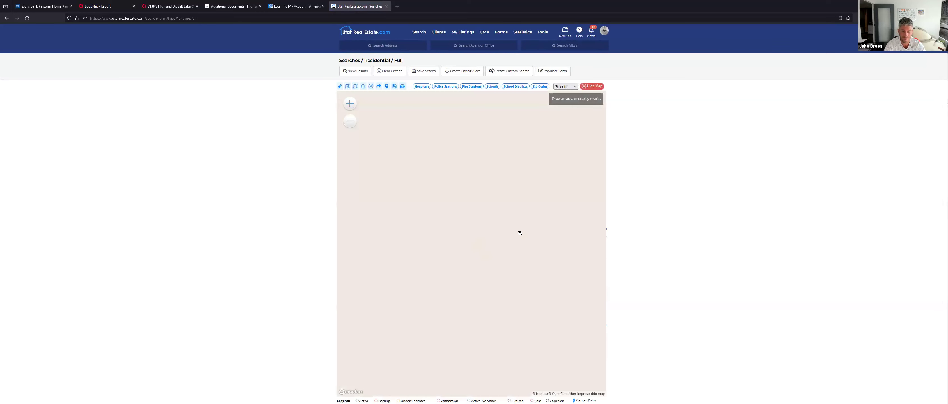
{"action": "left_click", "coordinate": [360, 71]}
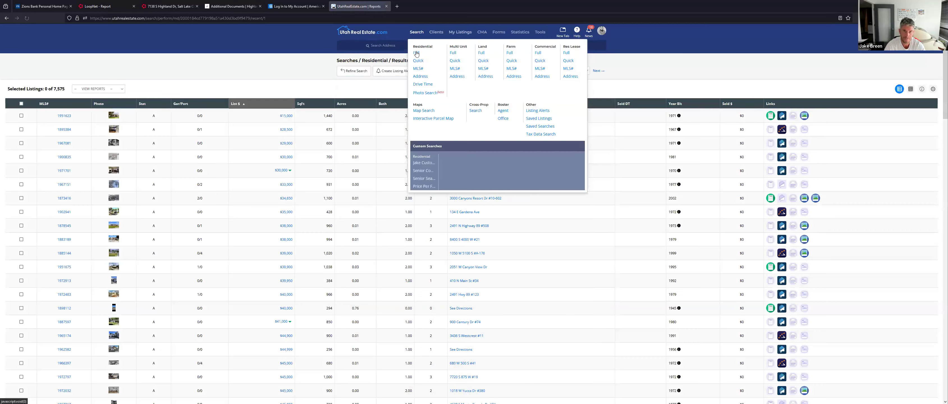
- Return to the full residential search, filter by the subdivision "pepperwood", and view the results
{"action": "left_click", "coordinate": [416, 54]}
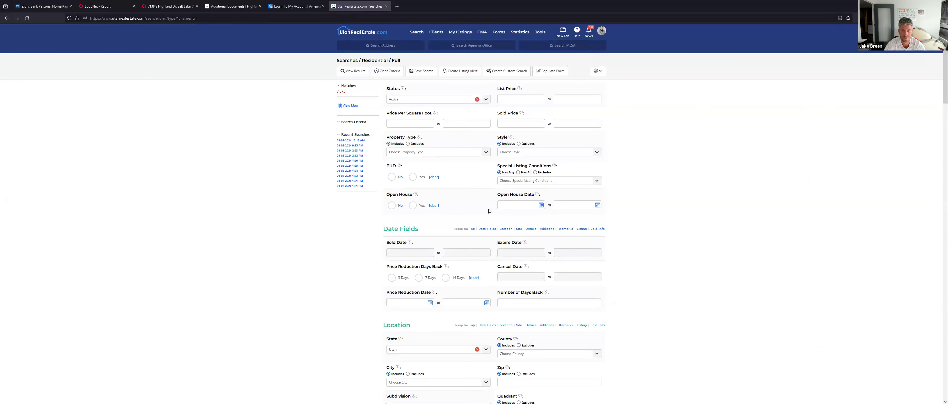
{"action": "scroll", "coordinate": [489, 211], "scroll_direction": "down", "scroll_amount": 3}
{"action": "left_click", "coordinate": [424, 293]}
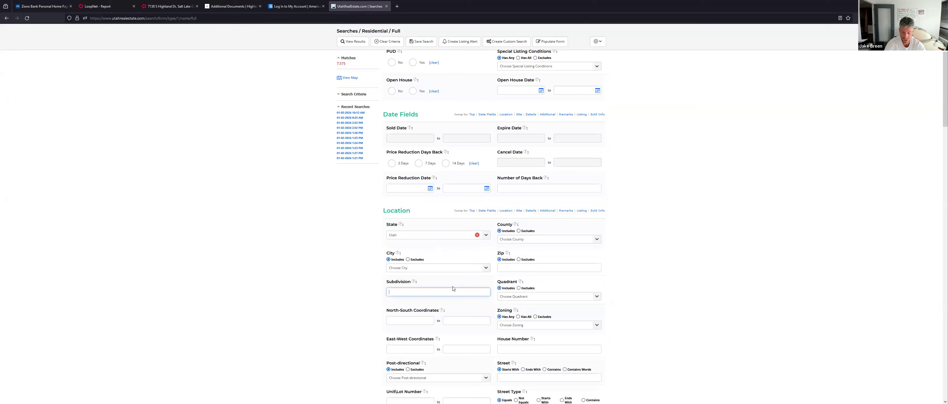
{"action": "type", "text": "pepperwood"}
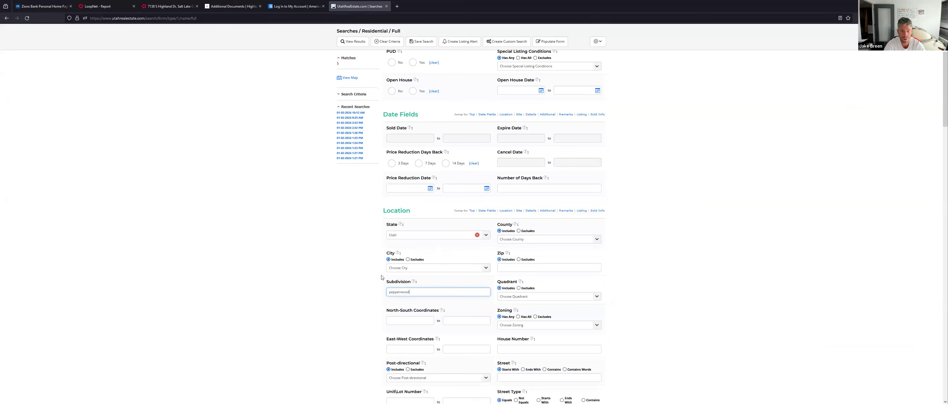
{"action": "left_click", "coordinate": [350, 41]}
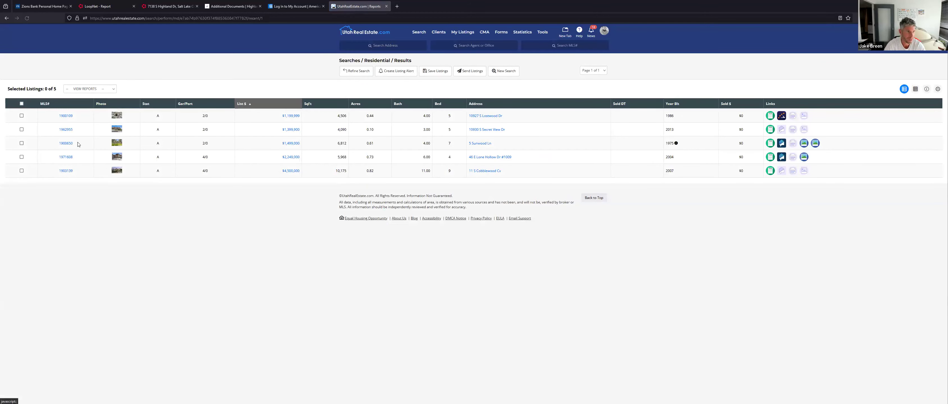
- Check the project/subdivision entry in the details of listing MLS# 1900650 and close them
{"action": "left_click", "coordinate": [77, 143]}
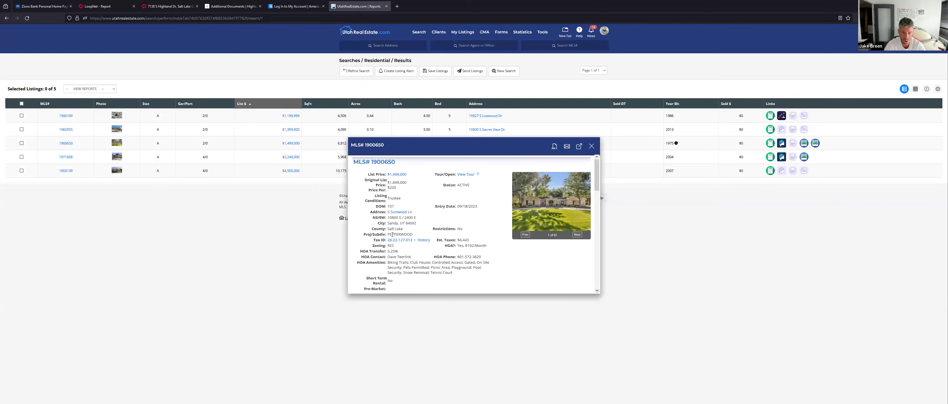
{"action": "triple_click", "coordinate": [393, 234]}
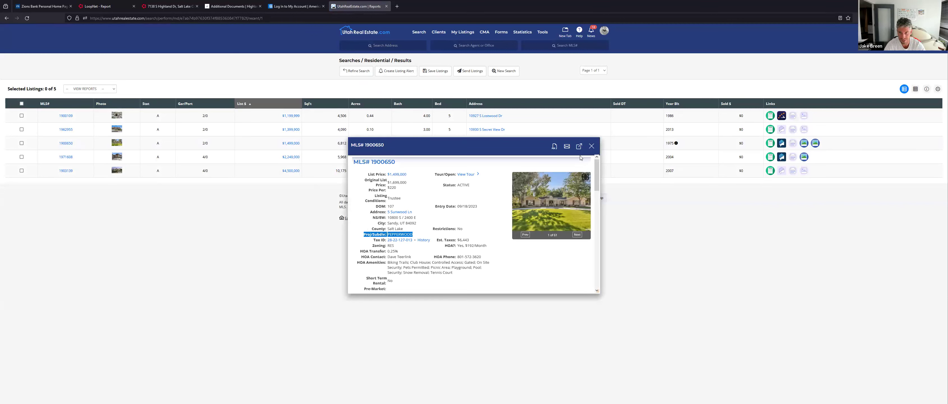
{"action": "left_click", "coordinate": [591, 147]}
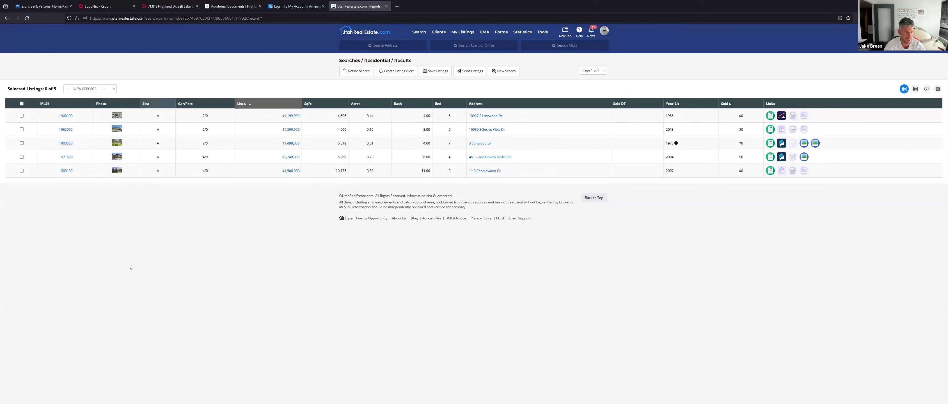
- Refine the search by clearing the subdivision filter, keeping the Active status
{"action": "left_click", "coordinate": [357, 72]}
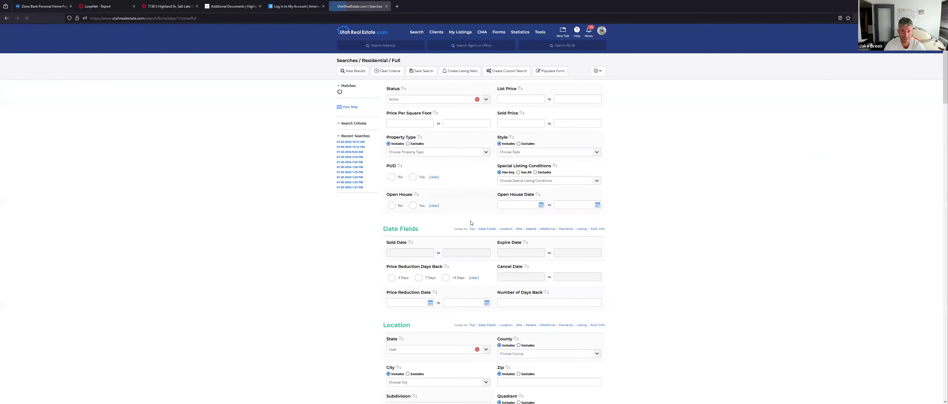
{"action": "scroll", "coordinate": [471, 223], "scroll_direction": "down", "scroll_amount": 3}
{"action": "double_click", "coordinate": [420, 292]}
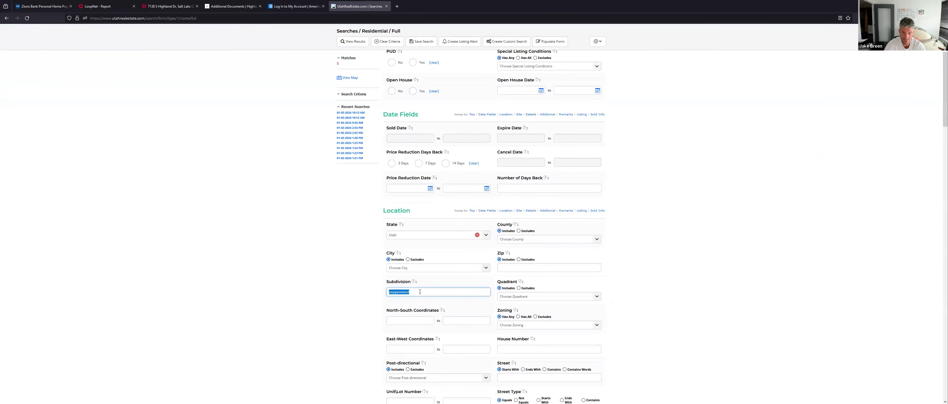
{"action": "key", "text": "BackSpace"}
{"action": "scroll", "coordinate": [461, 240], "scroll_direction": "up", "scroll_amount": 2}
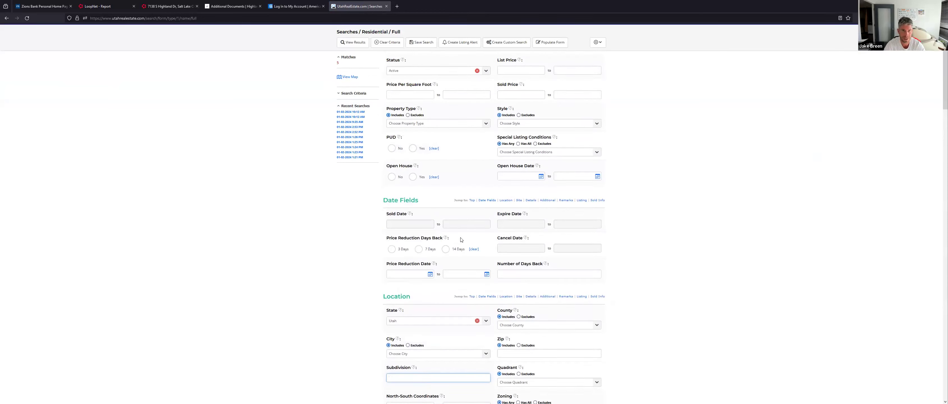
{"action": "scroll", "coordinate": [461, 240], "scroll_direction": "up", "scroll_amount": 1}
{"action": "scroll", "coordinate": [508, 293], "scroll_direction": "down", "scroll_amount": 3}
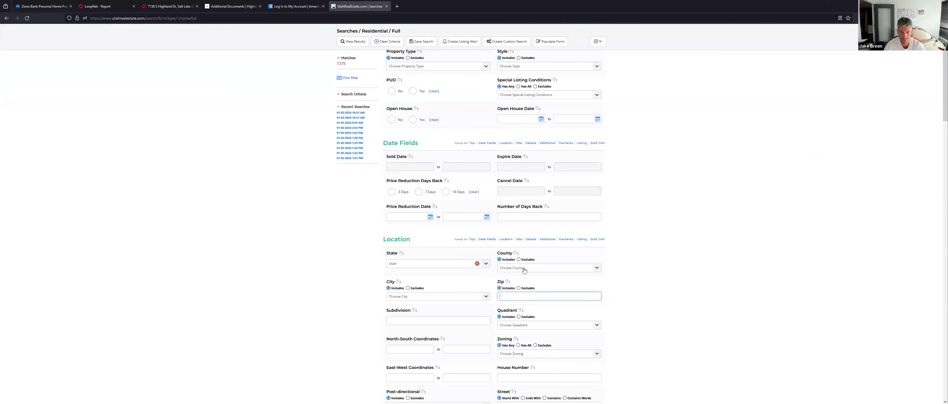
{"action": "left_click", "coordinate": [409, 324]}
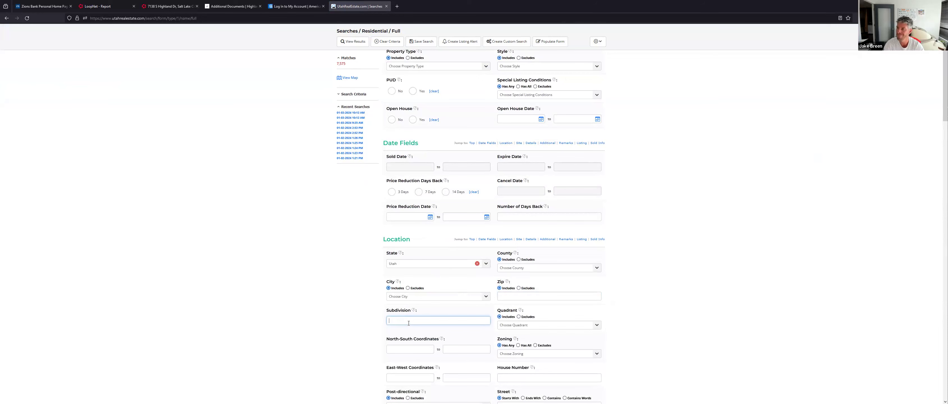
{"action": "scroll", "coordinate": [693, 221], "scroll_direction": "up", "scroll_amount": 1}
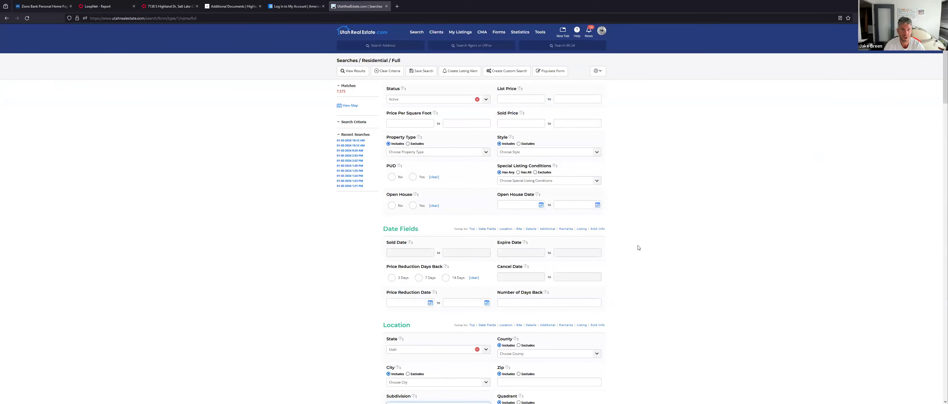
- Open the search map and bring the Pepperwood neighborhood southeast of Sandy into view
{"action": "left_click", "coordinate": [348, 108]}
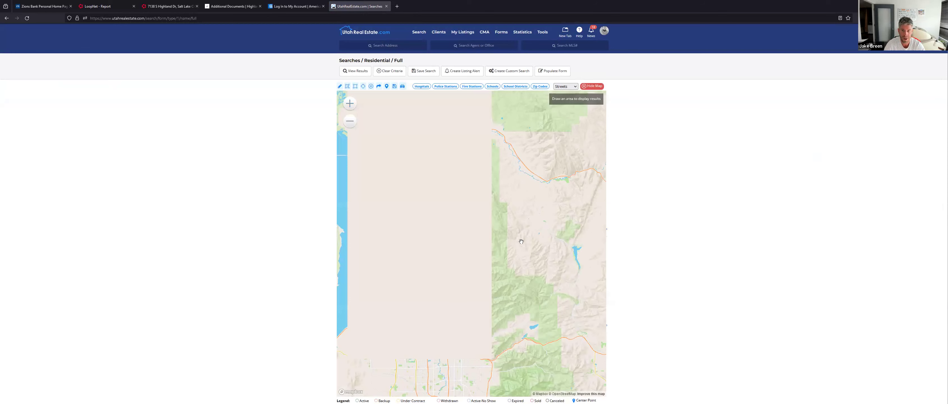
{"action": "left_click_drag", "start_coordinate": [489, 302], "coordinate": [491, 284]}
{"action": "left_click_drag", "start_coordinate": [496, 339], "coordinate": [471, 274]}
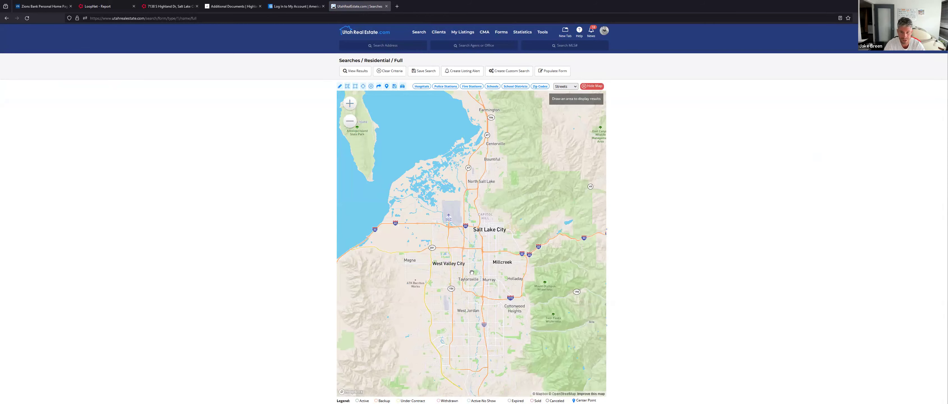
{"action": "scroll", "coordinate": [472, 272], "scroll_direction": "up", "scroll_amount": 5}
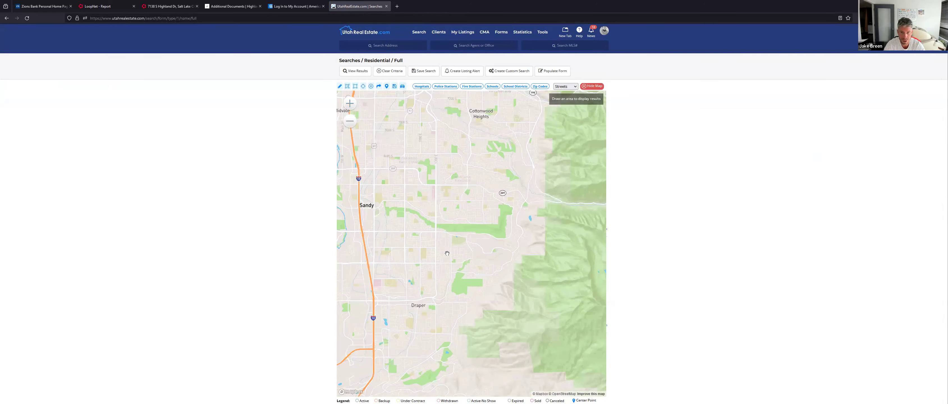
{"action": "scroll", "coordinate": [458, 275], "scroll_direction": "up", "scroll_amount": 3}
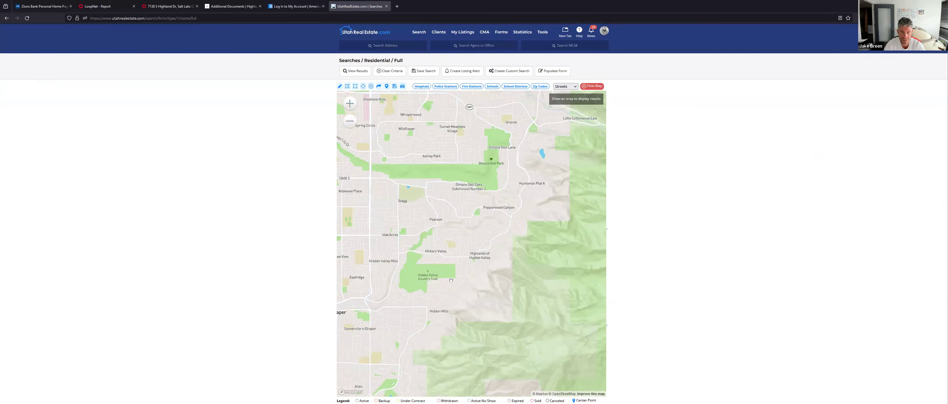
{"action": "left_click_drag", "start_coordinate": [453, 327], "coordinate": [452, 336]}
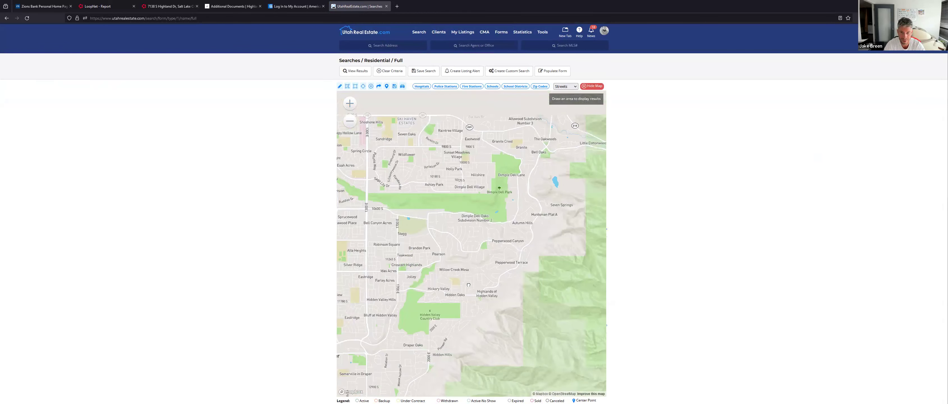
{"action": "scroll", "coordinate": [481, 271], "scroll_direction": "up", "scroll_amount": 2}
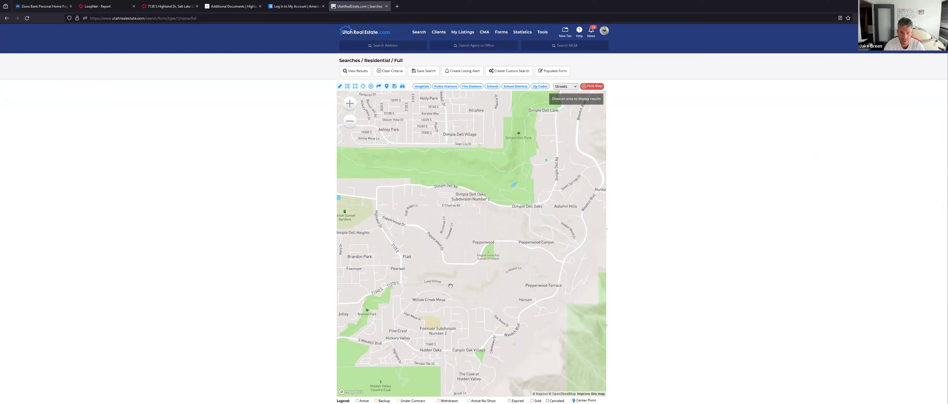
{"action": "left_click_drag", "start_coordinate": [474, 311], "coordinate": [471, 277]}
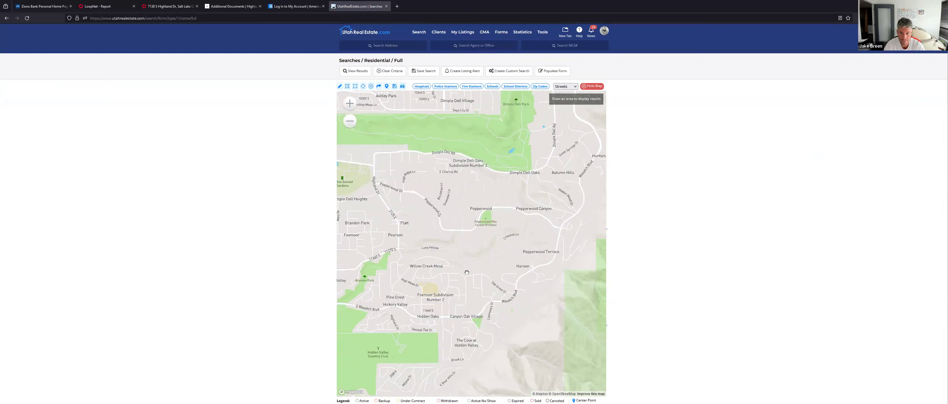
- Draw a polygon search area around Pepperwood, bounded roughly by Highland Dr, Wasatch Blvd and Dimple Dell Rd, and view the matching listings
{"action": "left_click", "coordinate": [347, 87]}
{"action": "left_click", "coordinate": [374, 142]}
{"action": "left_click", "coordinate": [377, 190]}
{"action": "left_click", "coordinate": [395, 225]}
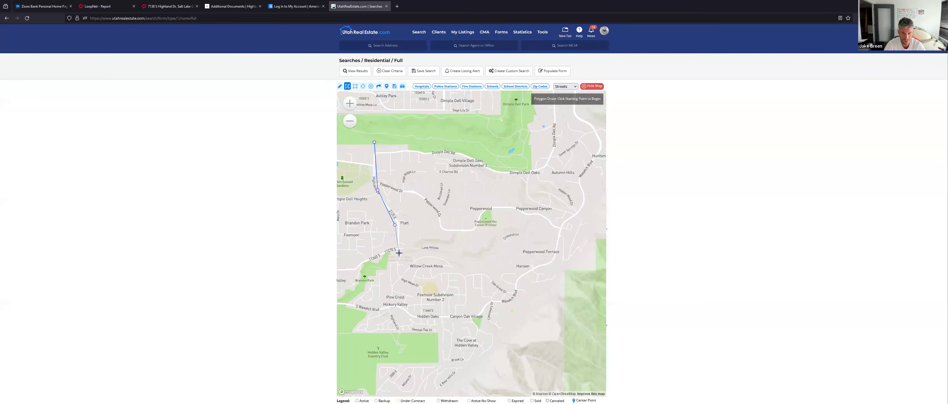
{"action": "left_click", "coordinate": [399, 248]}
{"action": "left_click", "coordinate": [406, 255]}
{"action": "left_click", "coordinate": [455, 262]}
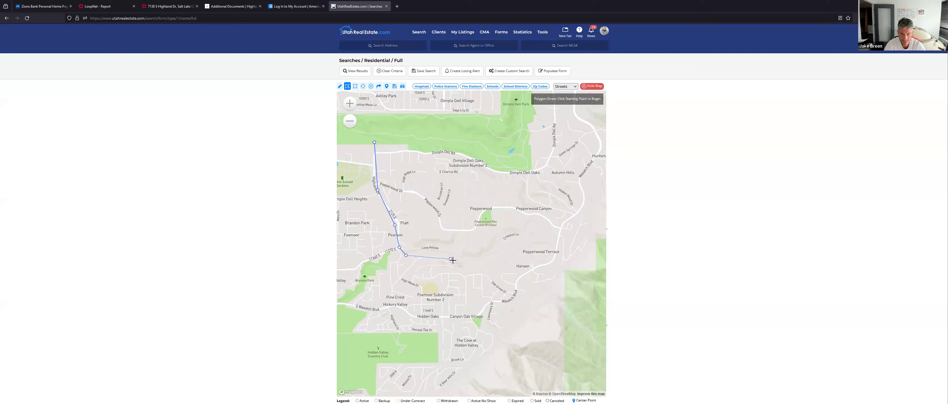
{"action": "left_click", "coordinate": [486, 273]}
{"action": "left_click", "coordinate": [515, 295]}
{"action": "left_click", "coordinate": [519, 283]}
{"action": "left_click", "coordinate": [535, 271]}
{"action": "left_click", "coordinate": [554, 263]}
{"action": "left_click", "coordinate": [556, 242]}
{"action": "left_click", "coordinate": [561, 230]}
{"action": "left_click", "coordinate": [579, 217]}
{"action": "left_click", "coordinate": [583, 188]}
{"action": "left_click", "coordinate": [571, 175]}
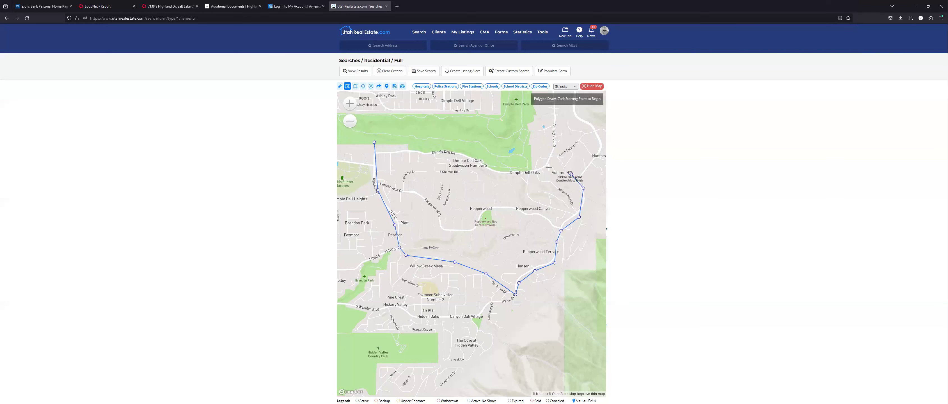
{"action": "left_click", "coordinate": [545, 166]}
{"action": "left_click", "coordinate": [445, 134]}
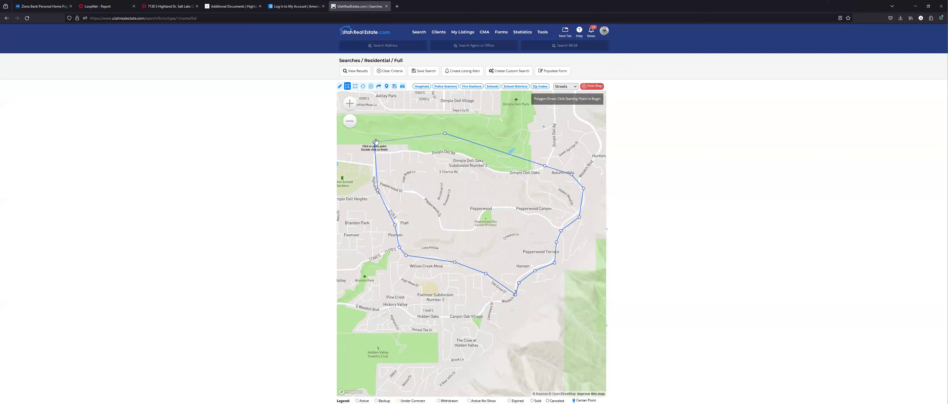
{"action": "left_click", "coordinate": [375, 142]}
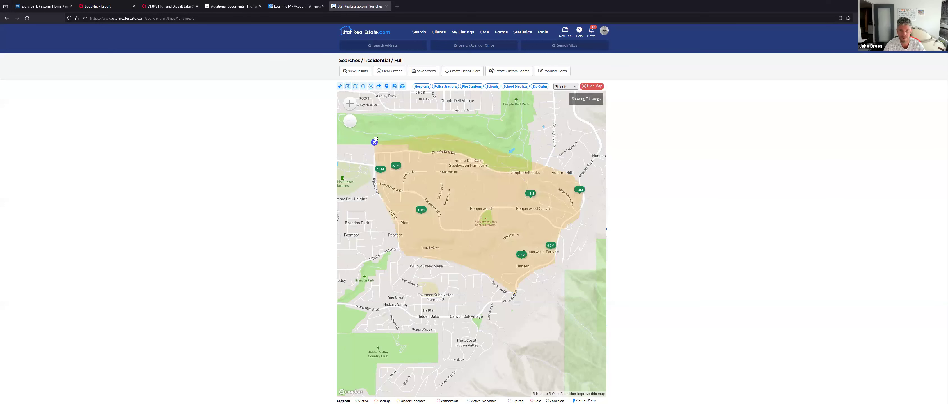
{"action": "left_click", "coordinate": [365, 72]}
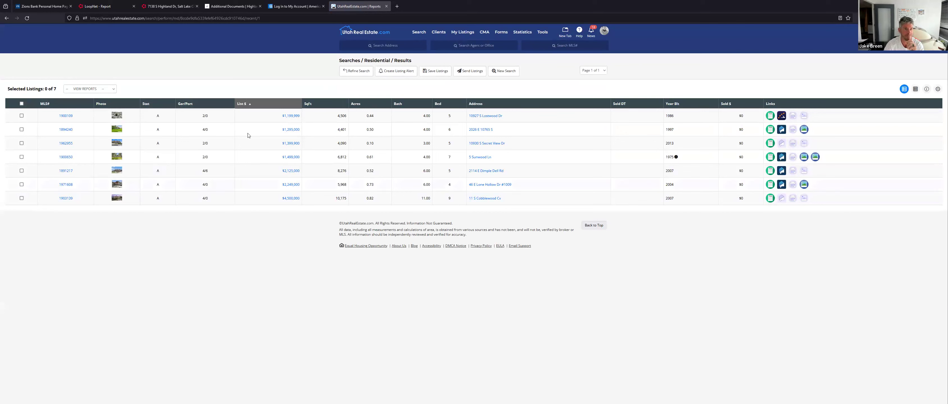
- Open the Sales Per Month Report from the RapidStats statistics, with its search criteria form
{"action": "left_click", "coordinate": [419, 32]}
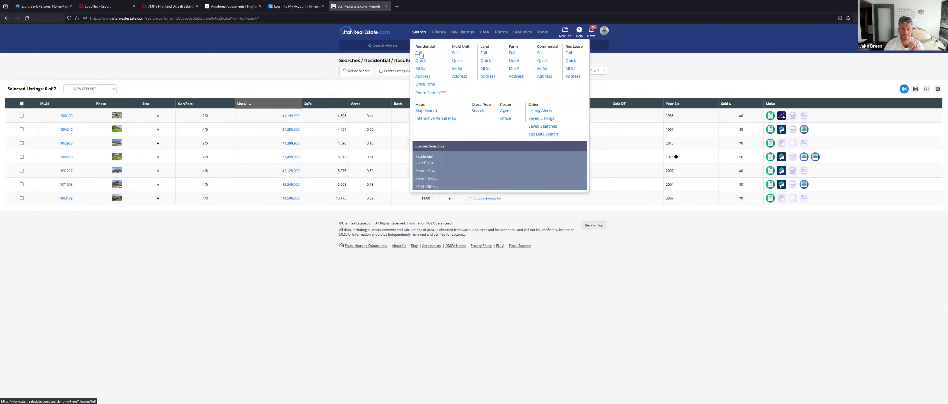
{"action": "left_click", "coordinate": [434, 33]}
{"action": "mouse_move", "coordinate": [417, 35]}
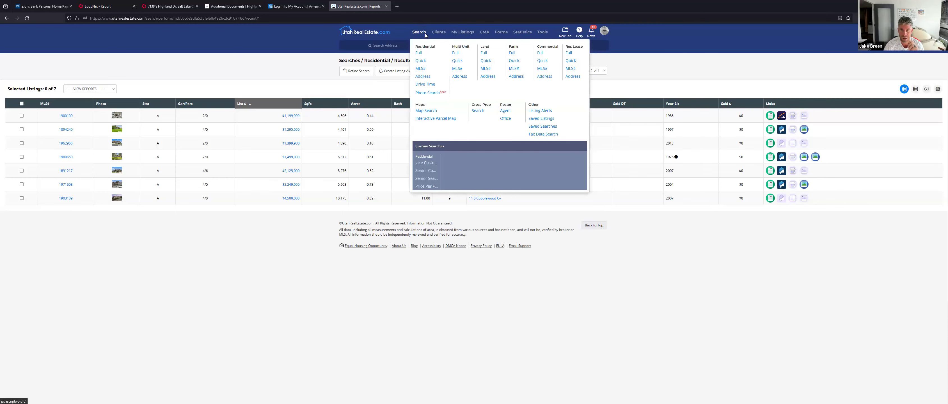
{"action": "mouse_move", "coordinate": [524, 35]}
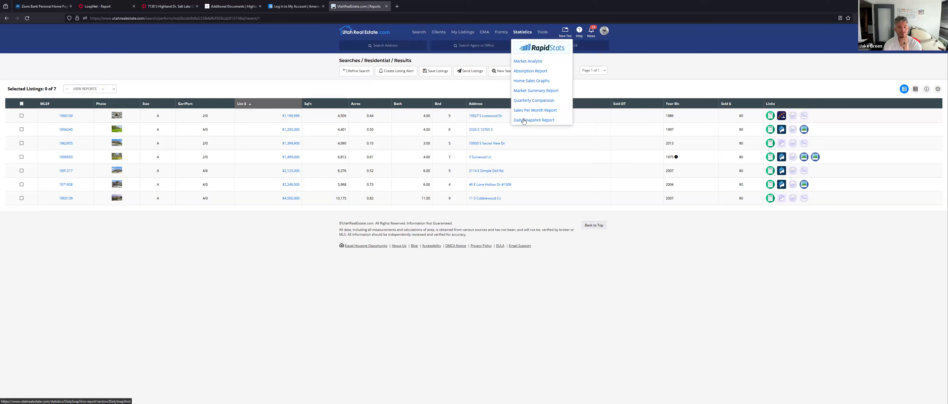
{"action": "left_click", "coordinate": [523, 110]}
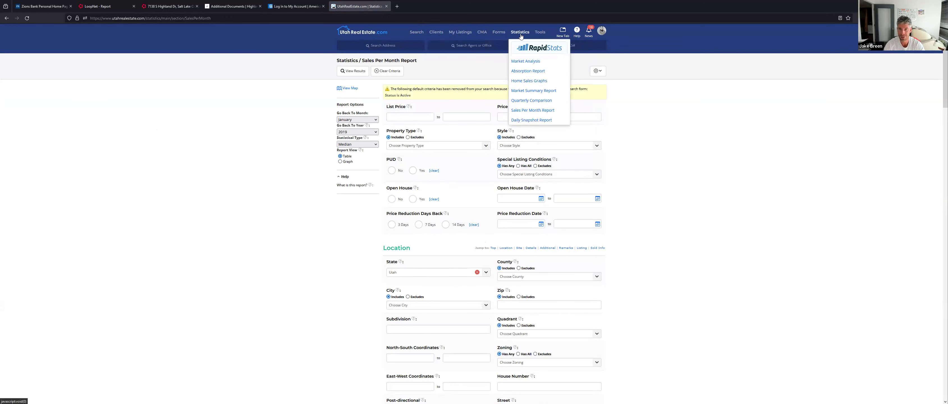
{"action": "left_click", "coordinate": [524, 112]}
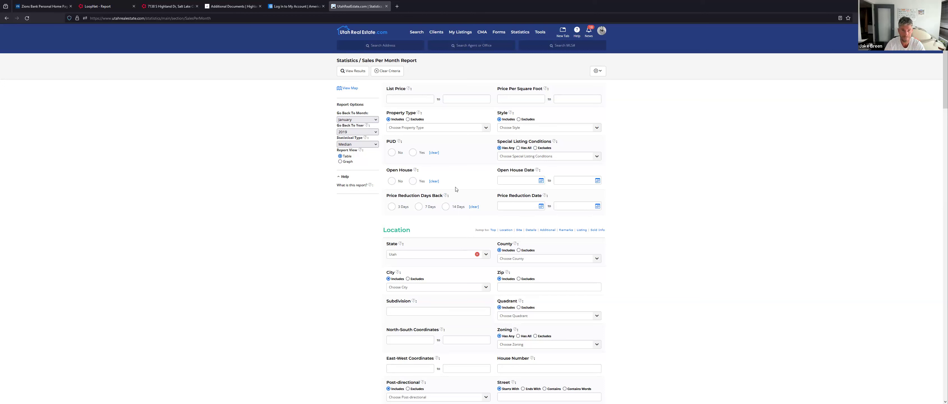
- Check the drawn Pepperwood area on the report's map and generate the Sales Per Month results for it
{"action": "left_click", "coordinate": [348, 88]}
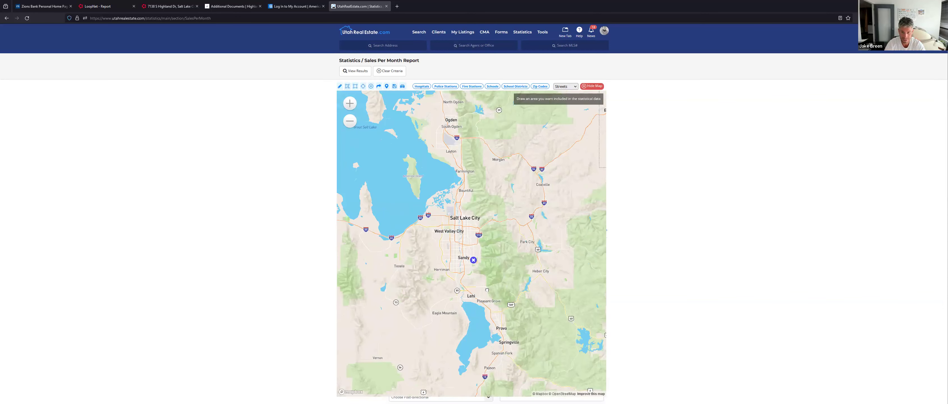
{"action": "mouse_move", "coordinate": [509, 101]}
{"action": "left_mouse_down"}
{"action": "mouse_move", "coordinate": [499, 228]}
{"action": "mouse_move", "coordinate": [490, 107]}
{"action": "left_mouse_up"}
{"action": "scroll", "coordinate": [510, 200], "scroll_direction": "up", "scroll_amount": 4}
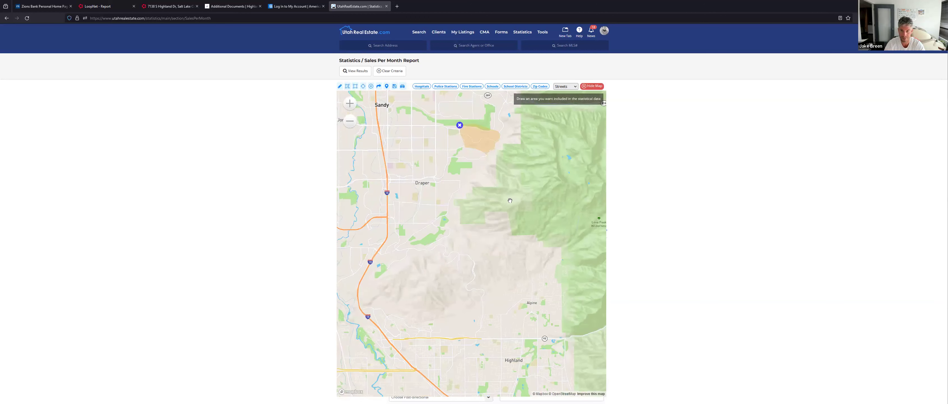
{"action": "left_click_drag", "start_coordinate": [510, 201], "coordinate": [506, 261]}
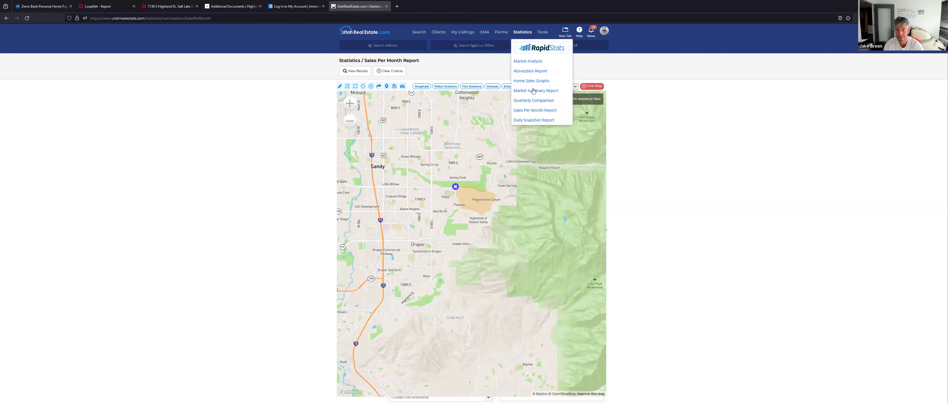
{"action": "mouse_move", "coordinate": [422, 34]}
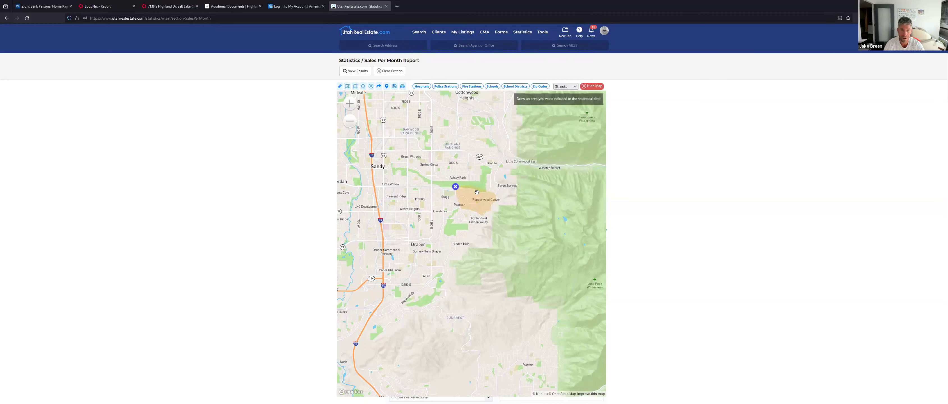
{"action": "left_click", "coordinate": [345, 71]}
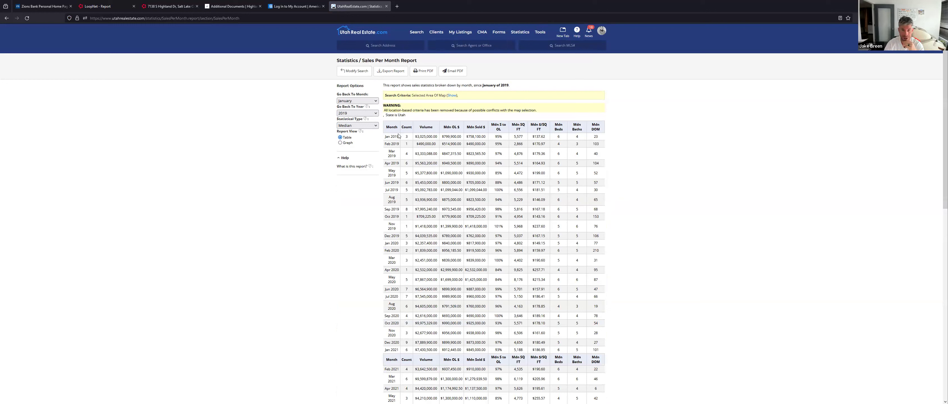
- Examine the January 2019 row: sales count, volume, median original list and sold prices, price per square foot, beds and days on market
{"action": "left_click_drag", "start_coordinate": [396, 137], "coordinate": [407, 139]}
{"action": "left_click_drag", "start_coordinate": [384, 138], "coordinate": [400, 137]}
{"action": "left_click", "coordinate": [406, 137]}
{"action": "left_click_drag", "start_coordinate": [415, 138], "coordinate": [444, 139]}
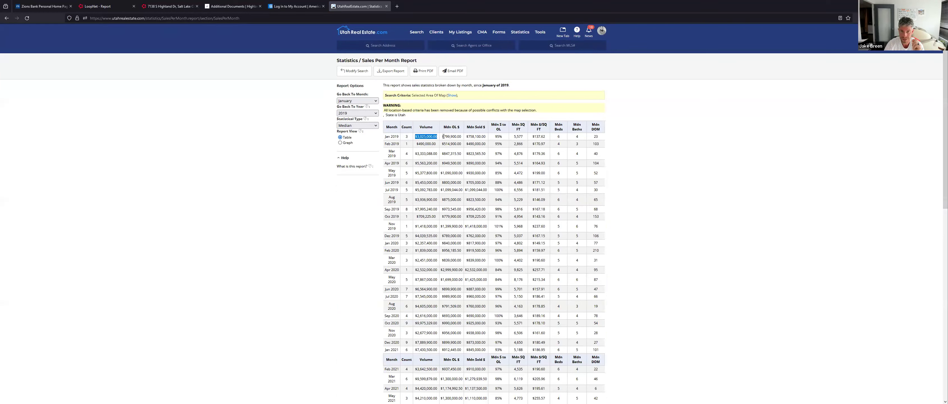
{"action": "left_click_drag", "start_coordinate": [443, 139], "coordinate": [463, 140]}
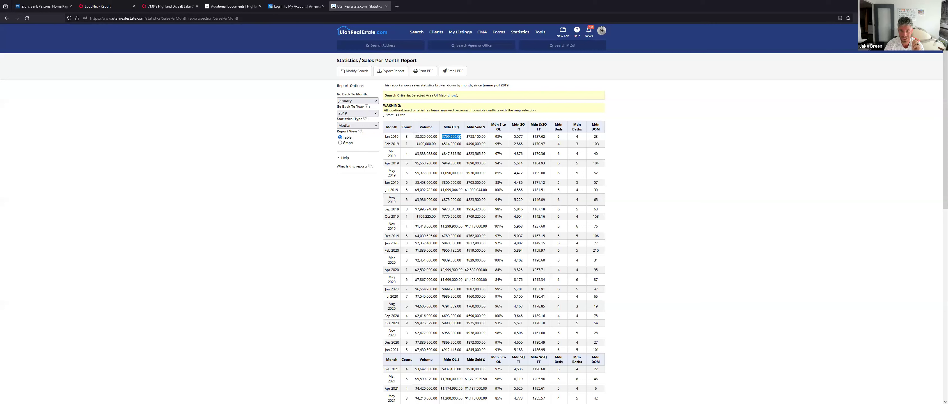
{"action": "left_click_drag", "start_coordinate": [467, 137], "coordinate": [488, 140]}
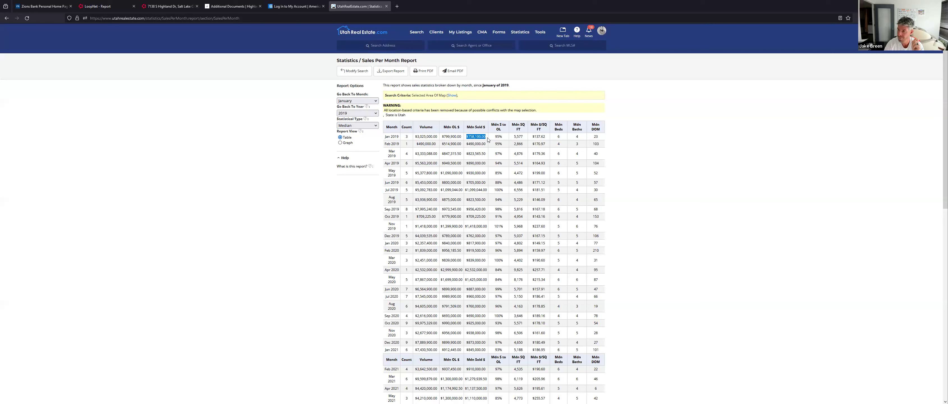
{"action": "left_click_drag", "start_coordinate": [503, 137], "coordinate": [494, 138]}
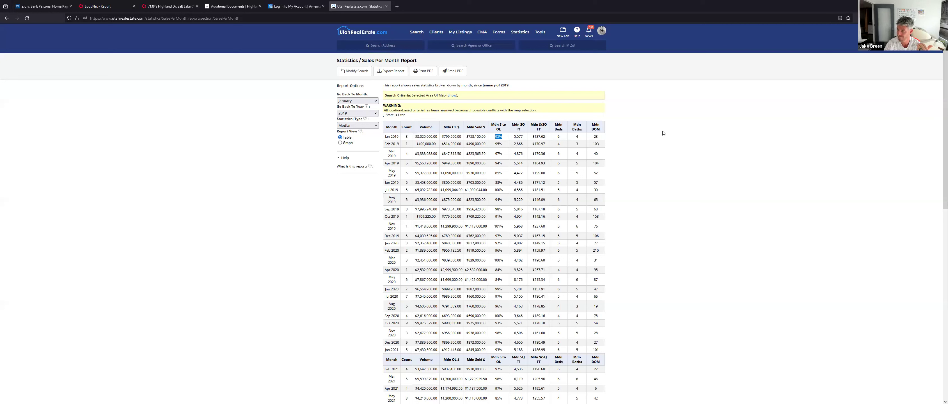
{"action": "left_click", "coordinate": [531, 143], "text": "shift"}
{"action": "double_click", "coordinate": [538, 137]}
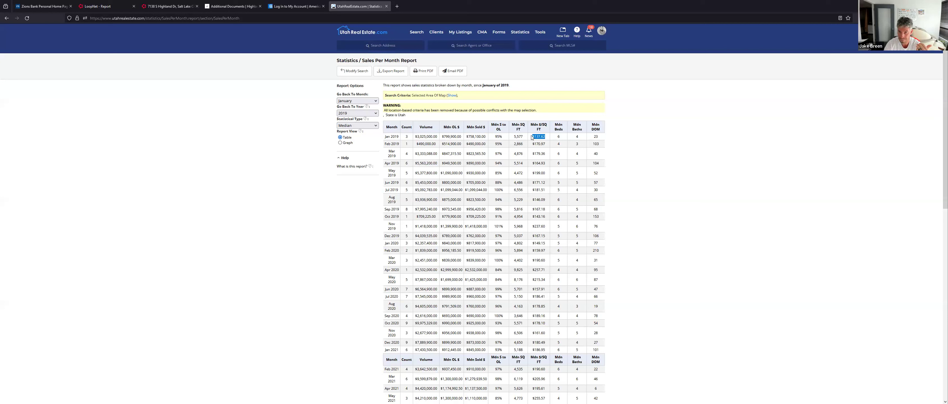
{"action": "double_click", "coordinate": [559, 137]}
{"action": "left_click", "coordinate": [612, 142]}
{"action": "double_click", "coordinate": [596, 136]}
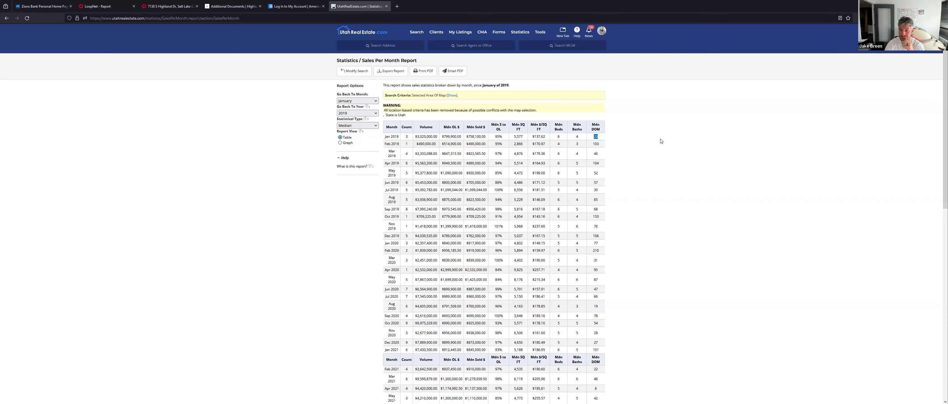
- Examine the November and December 2023 rows at the end of the report, including sales count and sold-to-original-list percentage
{"action": "scroll", "coordinate": [642, 264], "scroll_direction": "down", "scroll_amount": 15}
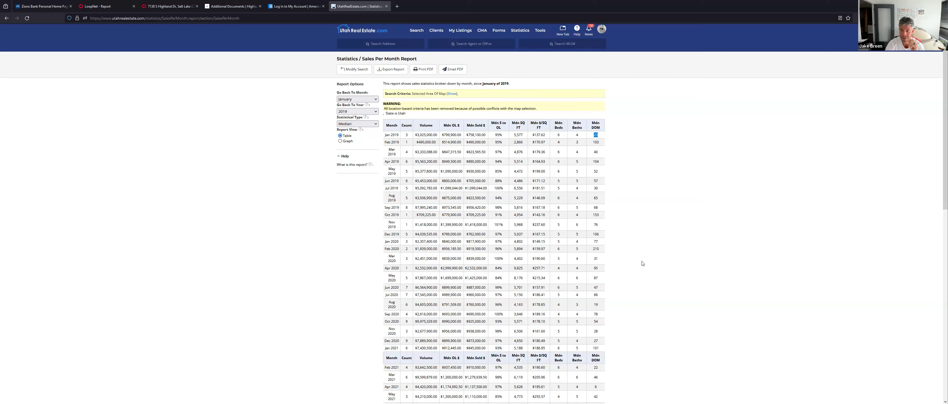
{"action": "left_click_drag", "start_coordinate": [600, 300], "coordinate": [408, 302]}
{"action": "left_click", "coordinate": [408, 301]}
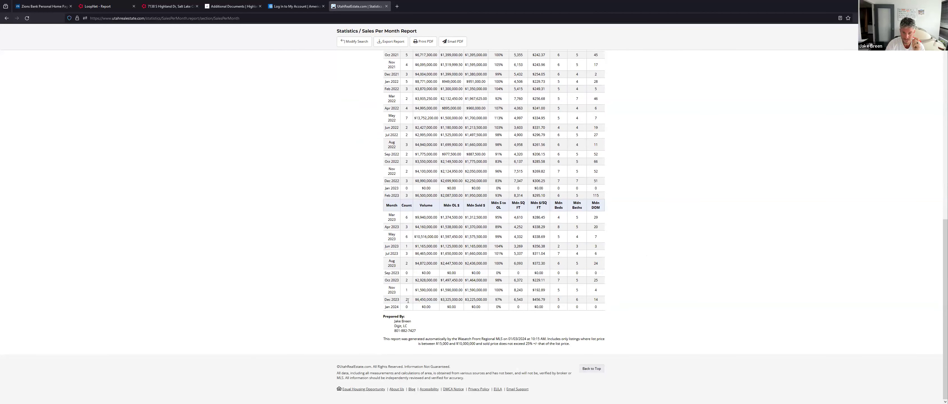
{"action": "left_click", "coordinate": [648, 277]}
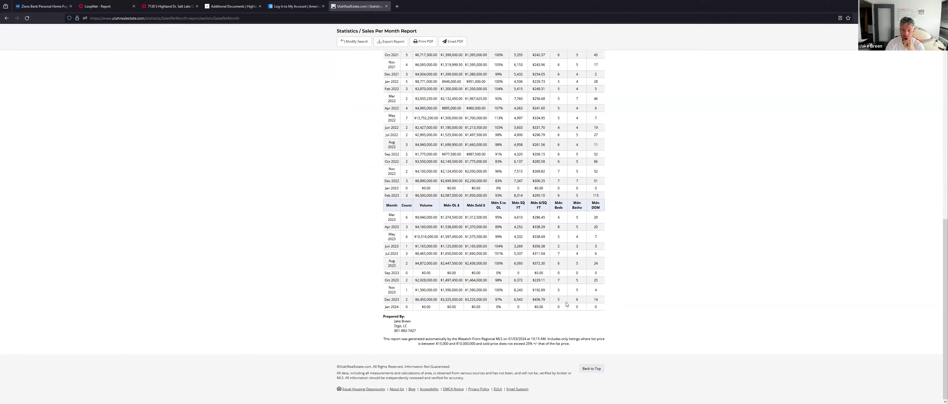
{"action": "mouse_move", "coordinate": [507, 291]}
{"action": "left_mouse_down"}
{"action": "mouse_move", "coordinate": [493, 292]}
{"action": "mouse_move", "coordinate": [505, 302]}
{"action": "mouse_move", "coordinate": [496, 292]}
{"action": "left_mouse_up"}
{"action": "left_click", "coordinate": [489, 291]}
{"action": "left_click_drag", "start_coordinate": [506, 292], "coordinate": [492, 292]}
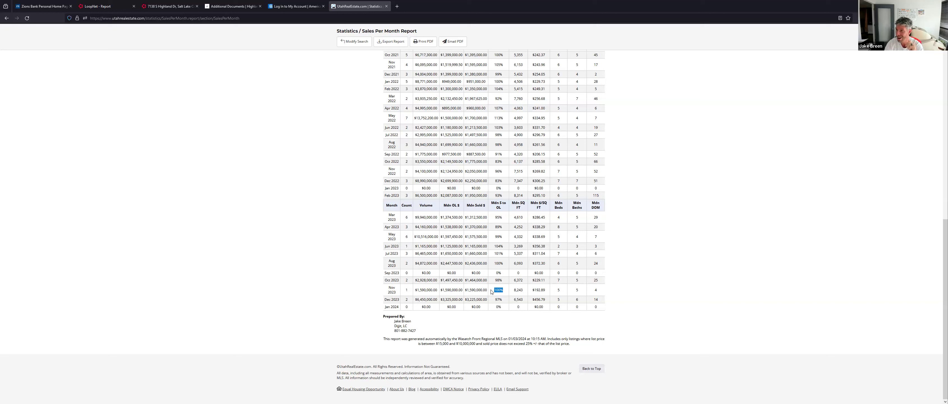
{"action": "left_click", "coordinate": [407, 291]}
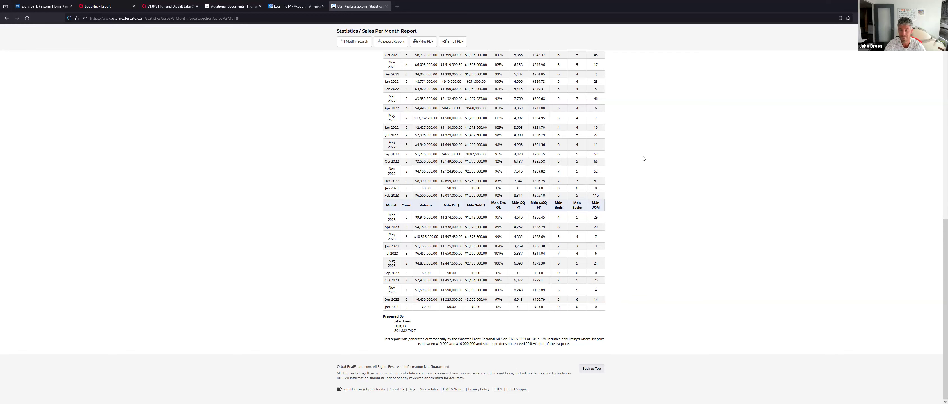
{"action": "scroll", "coordinate": [649, 179], "scroll_direction": "up", "scroll_amount": 10}
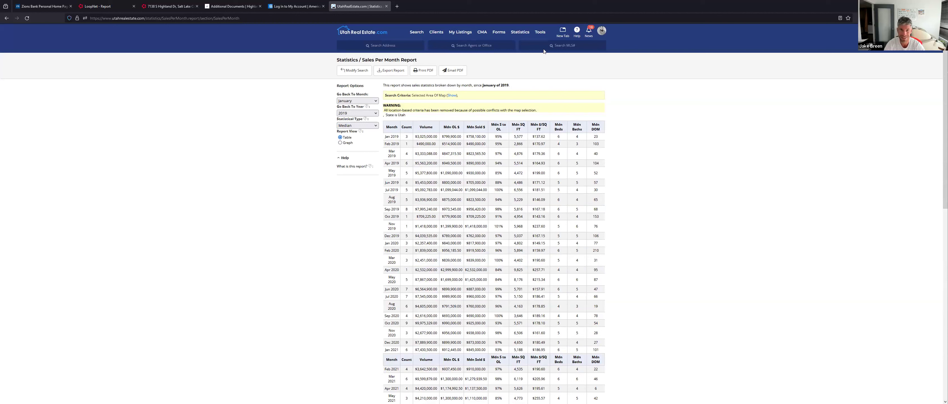
- Open a second copy of the Pepperwood Sales Per Month Report in a new tab and check it against the original
{"action": "left_click", "coordinate": [563, 30]}
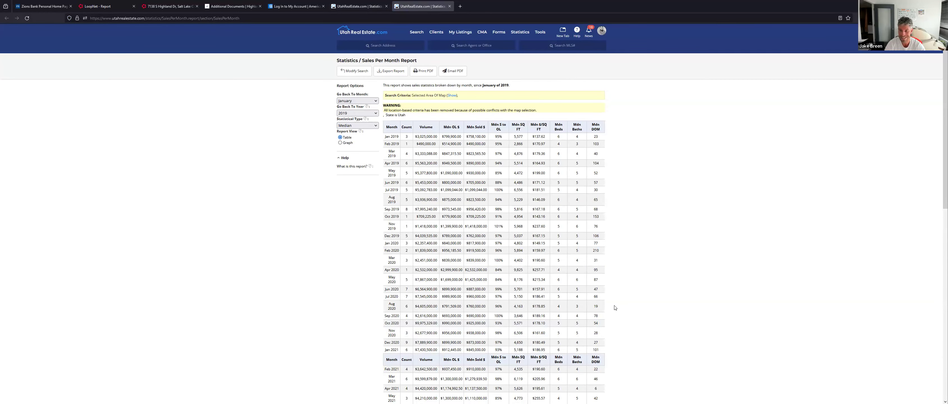
{"action": "scroll", "coordinate": [615, 308], "scroll_direction": "down", "scroll_amount": 10}
{"action": "scroll", "coordinate": [614, 293], "scroll_direction": "up", "scroll_amount": 3}
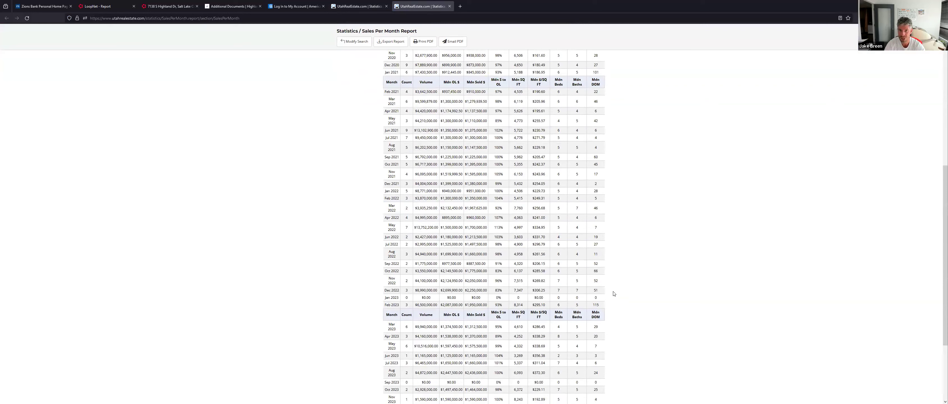
{"action": "scroll", "coordinate": [614, 293], "scroll_direction": "up", "scroll_amount": 8}
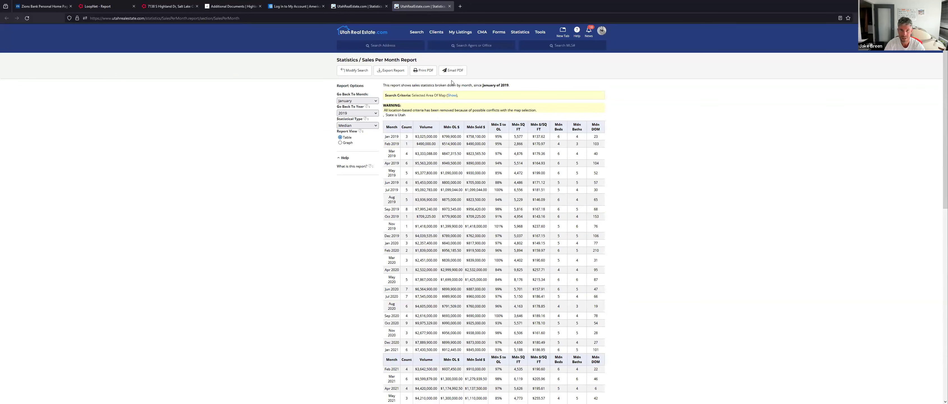
{"action": "left_click", "coordinate": [344, 11]}
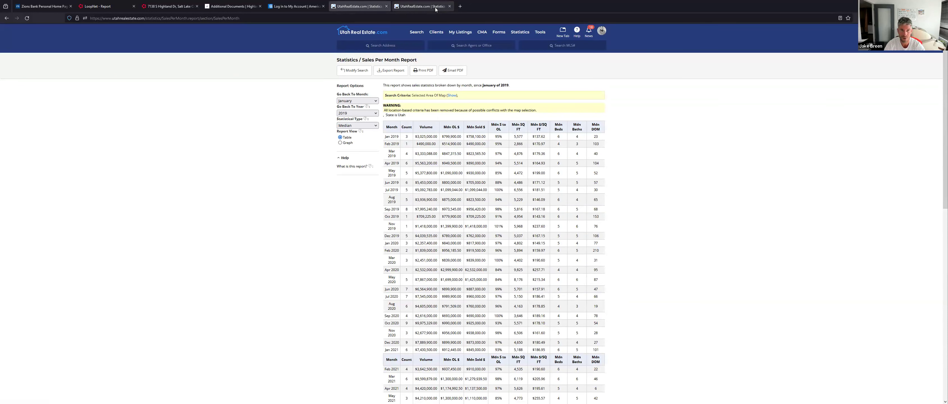
{"action": "left_click", "coordinate": [436, 9]}
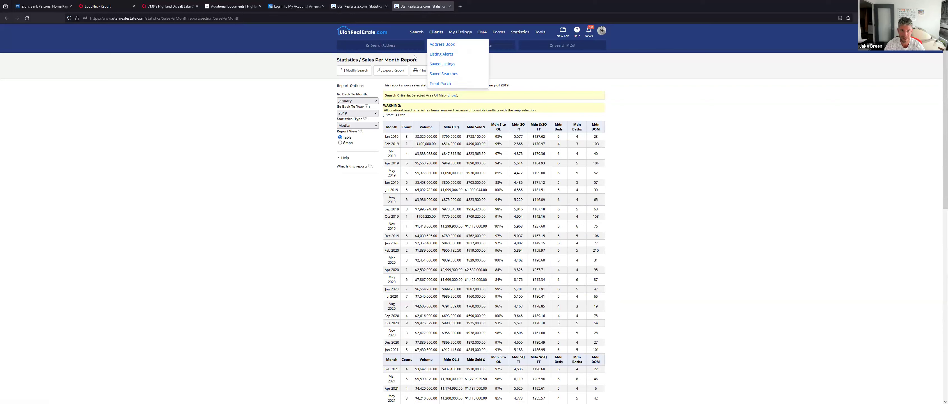
- Modify the search in the second report copy and remove the drawn Pepperwood area from its map
{"action": "left_click", "coordinate": [360, 73]}
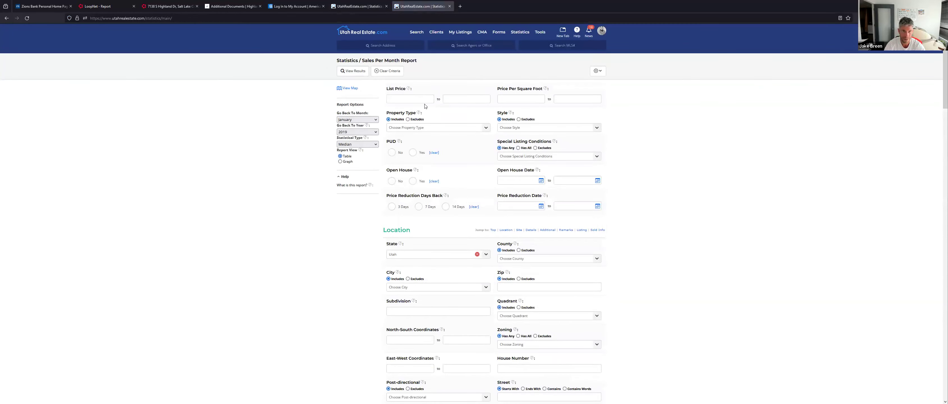
{"action": "left_click", "coordinate": [349, 89]}
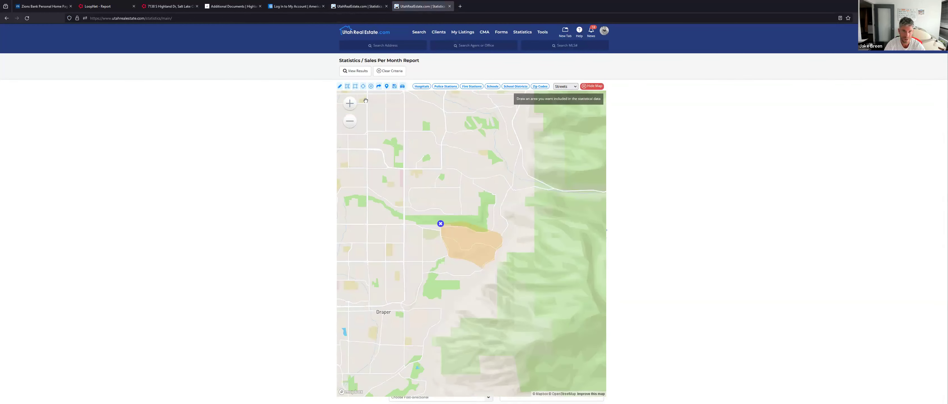
{"action": "left_click", "coordinate": [370, 87]}
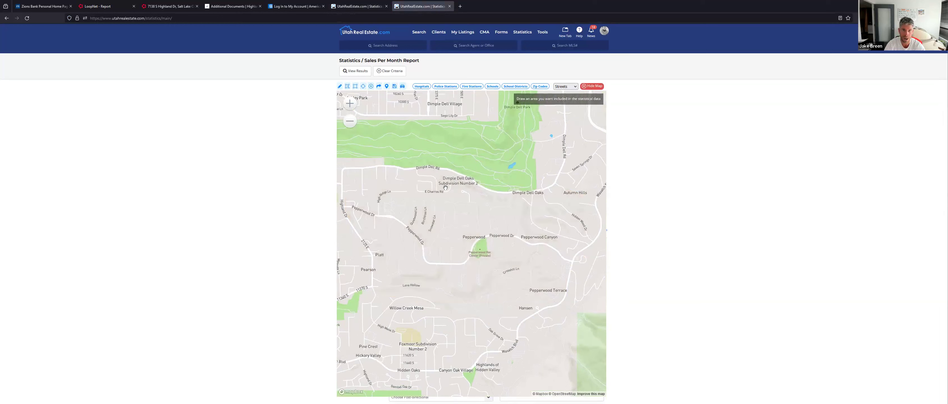
- Draw a polygon covering Holladay, Cottonwood Heights and eastern Sandy down to Draper, bounded east by the mountains, and view the report results
{"action": "left_click", "coordinate": [348, 120]}
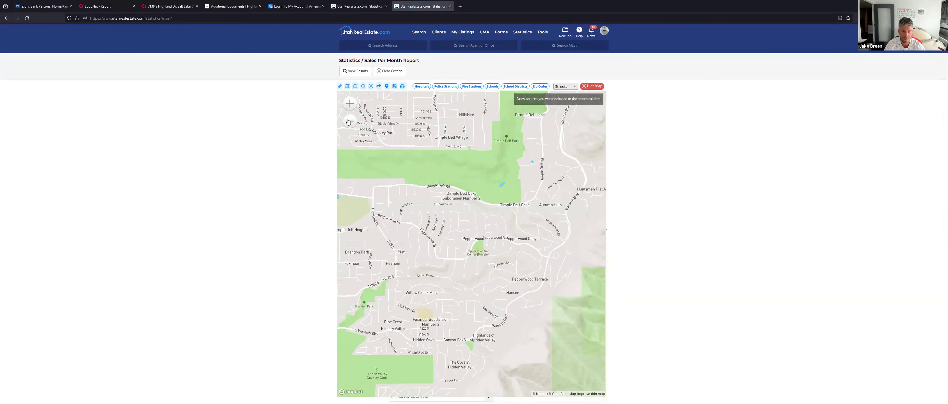
{"action": "left_click", "coordinate": [349, 121]}
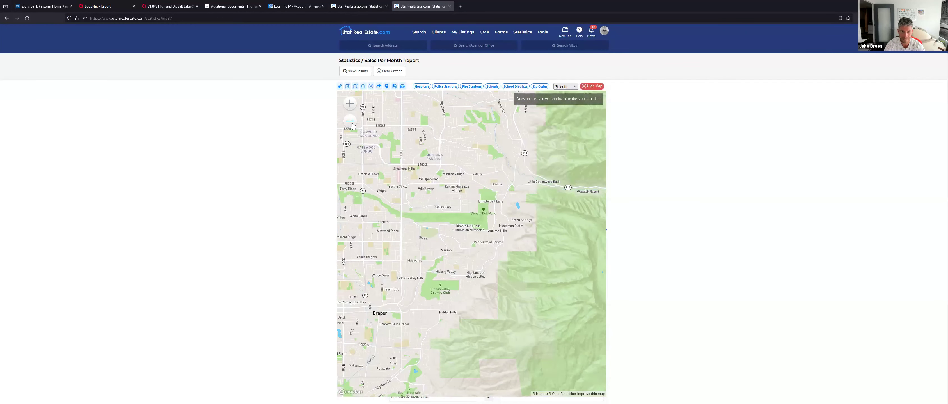
{"action": "scroll", "coordinate": [461, 195], "scroll_direction": "down", "scroll_amount": 2}
{"action": "left_click_drag", "start_coordinate": [462, 205], "coordinate": [450, 174]}
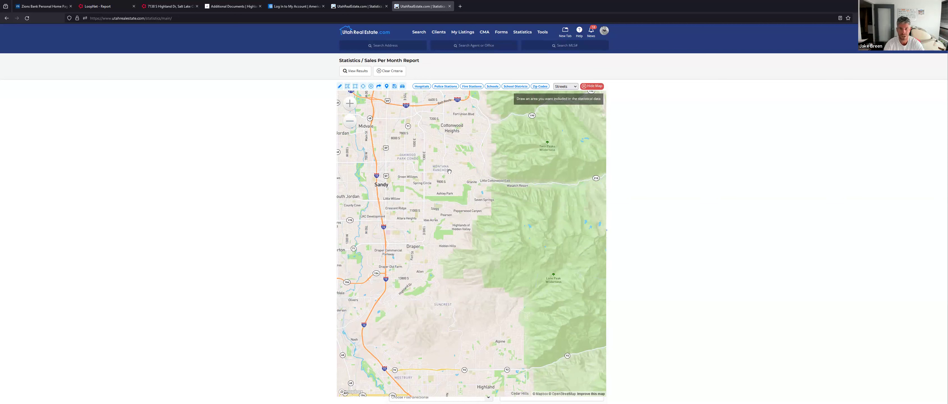
{"action": "left_click_drag", "start_coordinate": [446, 189], "coordinate": [445, 188]}
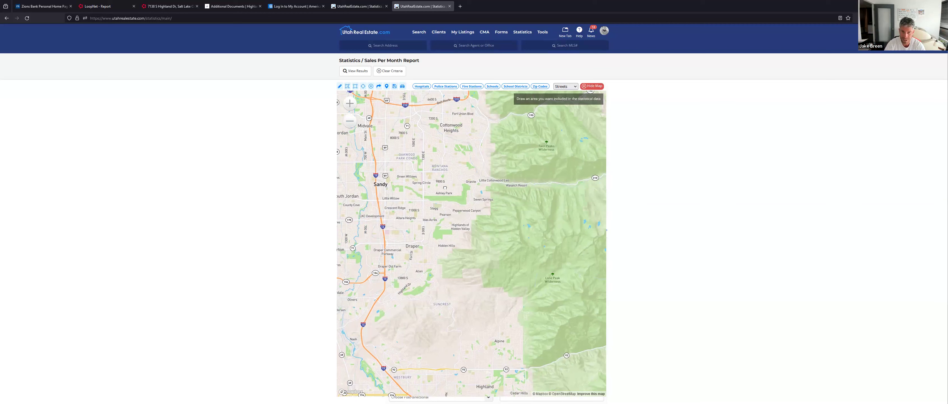
{"action": "left_click_drag", "start_coordinate": [427, 138], "coordinate": [431, 215]}
{"action": "left_click", "coordinate": [347, 87]}
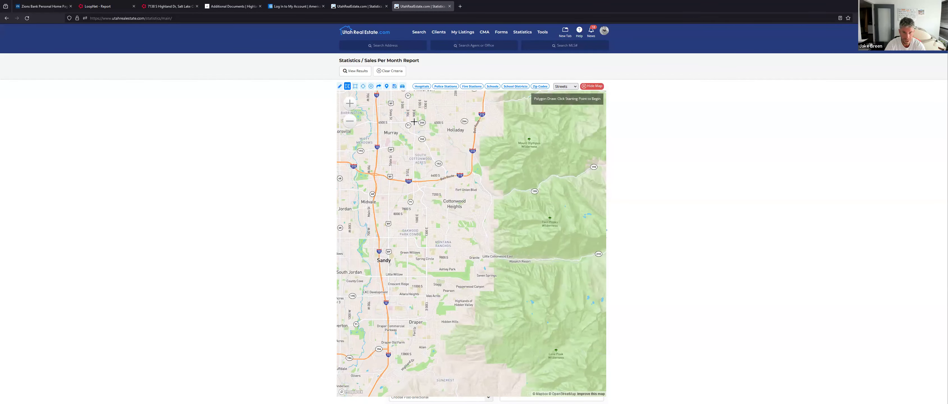
{"action": "left_click", "coordinate": [426, 123]}
{"action": "left_click", "coordinate": [422, 192]}
{"action": "left_click", "coordinate": [426, 229]}
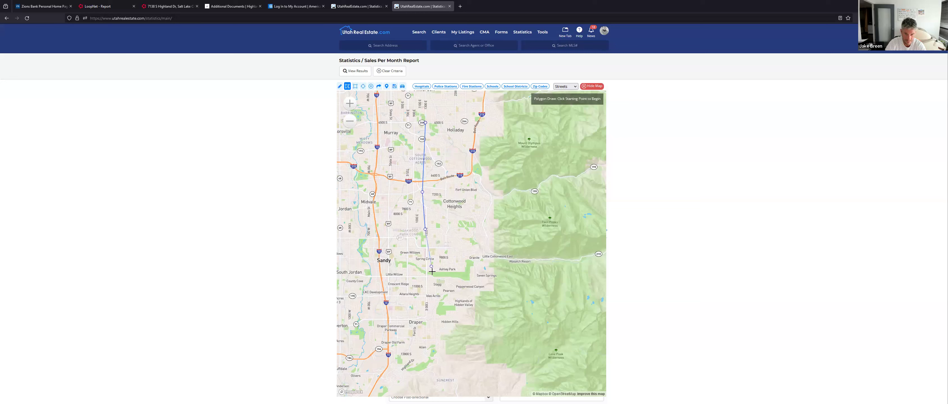
{"action": "left_click", "coordinate": [427, 320]}
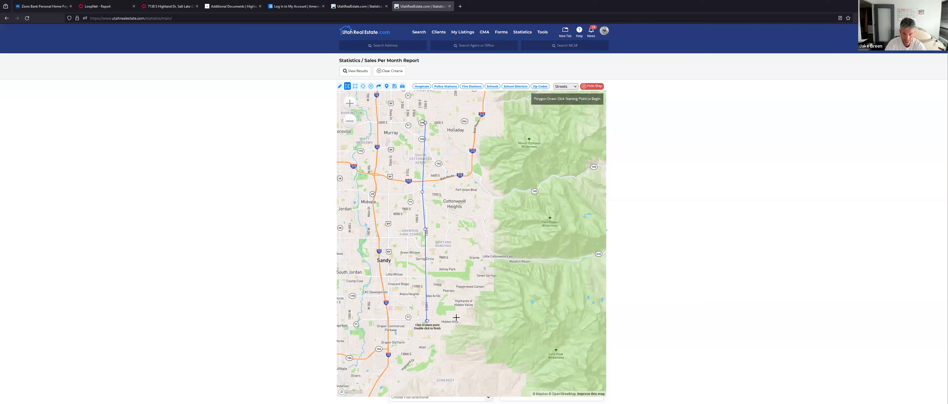
{"action": "left_click", "coordinate": [480, 319]}
{"action": "left_click", "coordinate": [515, 285]}
{"action": "left_click", "coordinate": [515, 218]}
{"action": "left_click", "coordinate": [508, 163]}
{"action": "left_click", "coordinate": [506, 118]}
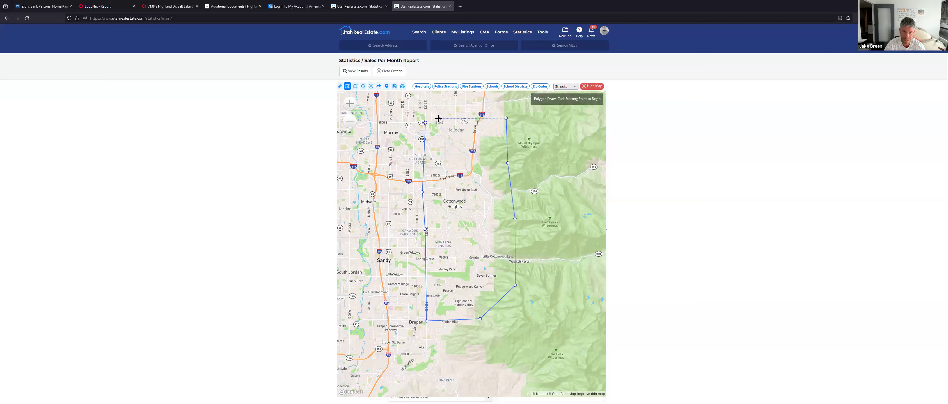
{"action": "left_click", "coordinate": [425, 122]}
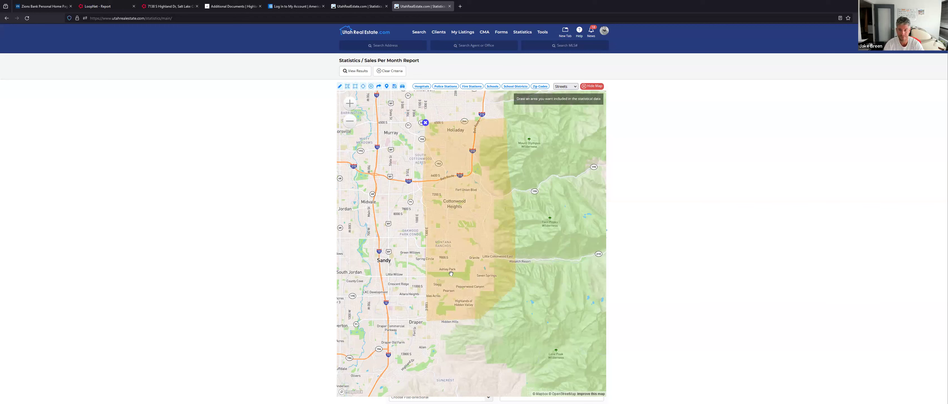
{"action": "left_click", "coordinate": [355, 71]}
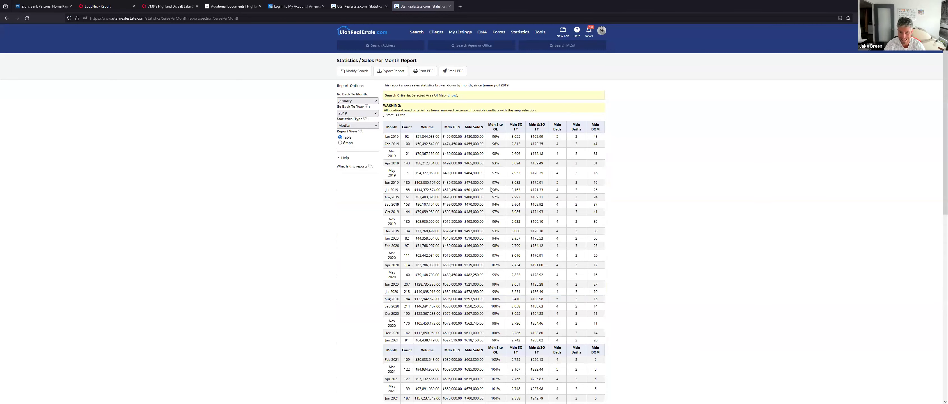
- Compare the March 2023 sales count and median days on market between the wider-area report and the Pepperwood report
{"action": "scroll", "coordinate": [491, 189], "scroll_direction": "down", "scroll_amount": 10}
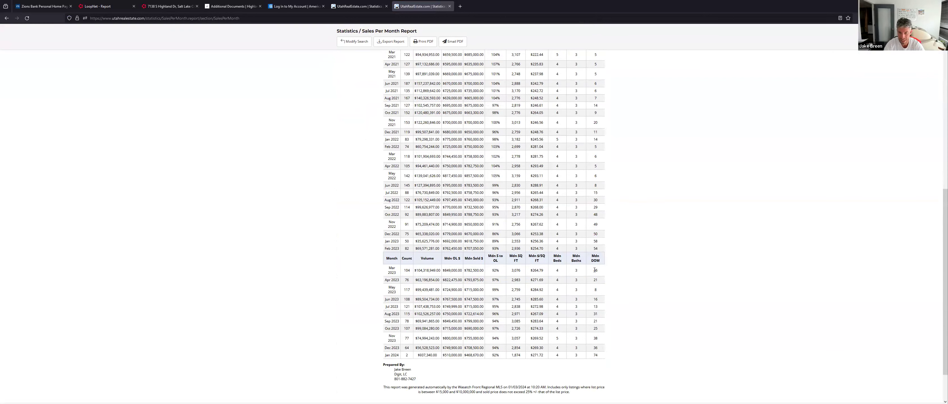
{"action": "left_click_drag", "start_coordinate": [407, 349], "coordinate": [404, 273]}
{"action": "left_click", "coordinate": [404, 273]}
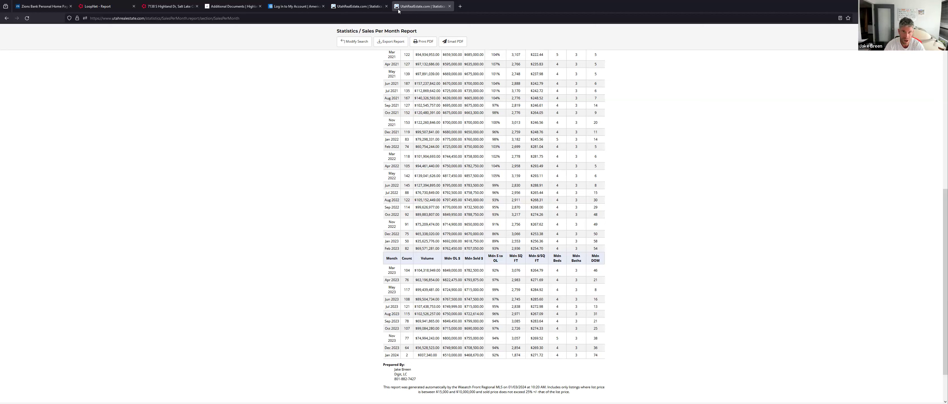
{"action": "left_click", "coordinate": [352, 6]}
{"action": "scroll", "coordinate": [621, 241], "scroll_direction": "down", "scroll_amount": 15}
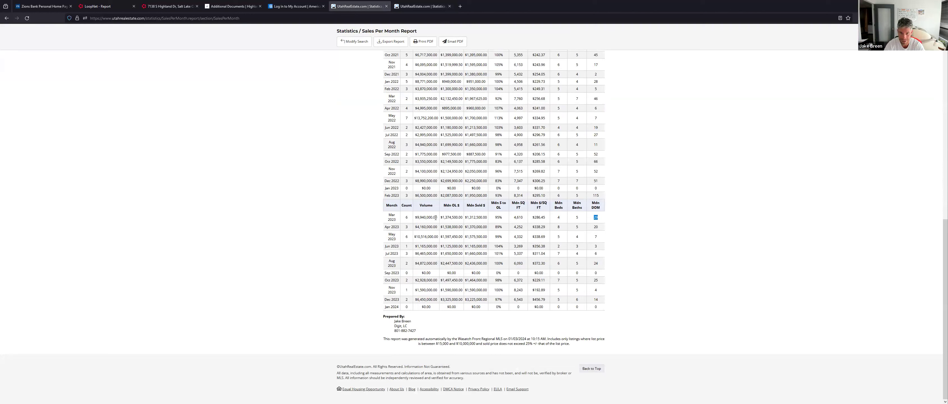
{"action": "left_click", "coordinate": [403, 220]}
{"action": "left_click", "coordinate": [414, 8]}
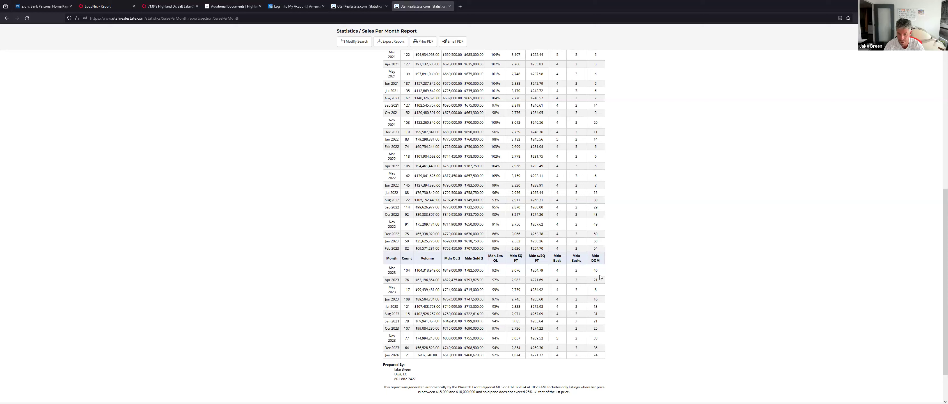
{"action": "left_click_drag", "start_coordinate": [592, 271], "coordinate": [593, 274]}
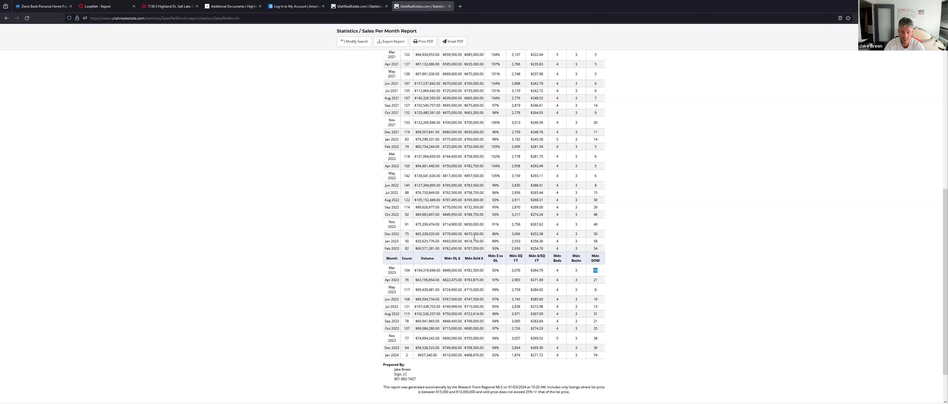
- Examine the median sold-to-original-list percentages for March through July 2023 in the wider-area report
{"action": "left_click_drag", "start_coordinate": [489, 257], "coordinate": [503, 261]}
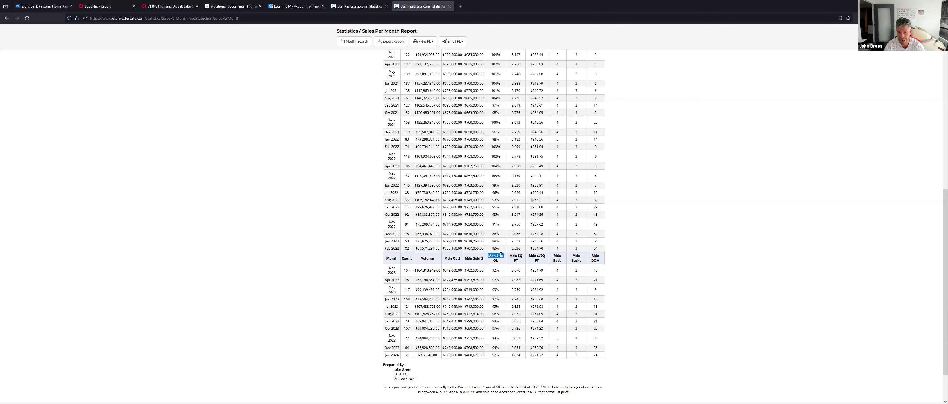
{"action": "left_click", "coordinate": [494, 256]}
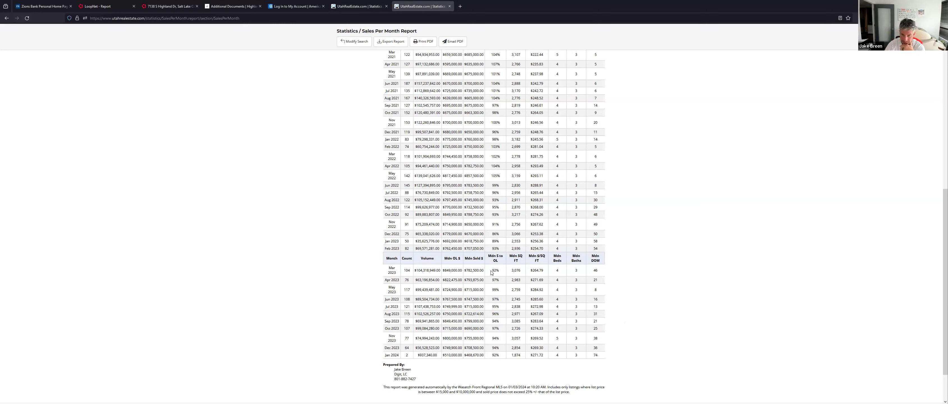
{"action": "left_click_drag", "start_coordinate": [491, 271], "coordinate": [499, 271]}
{"action": "double_click", "coordinate": [495, 280]}
{"action": "double_click", "coordinate": [495, 289]}
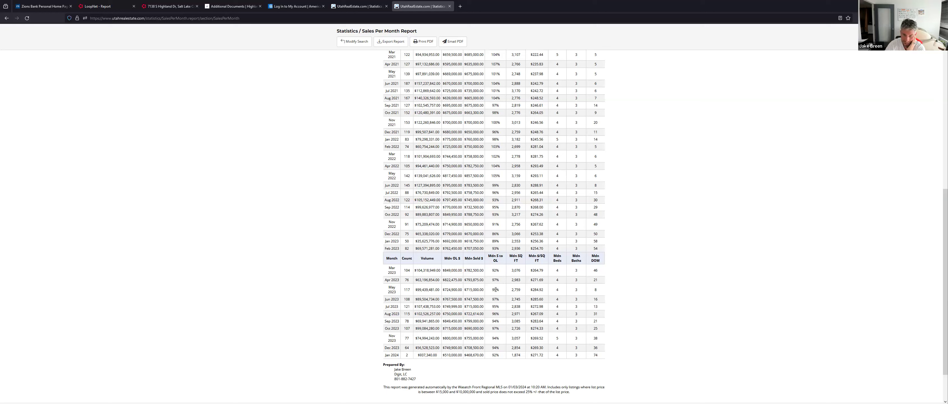
{"action": "double_click", "coordinate": [492, 300]}
{"action": "double_click", "coordinate": [496, 307]}
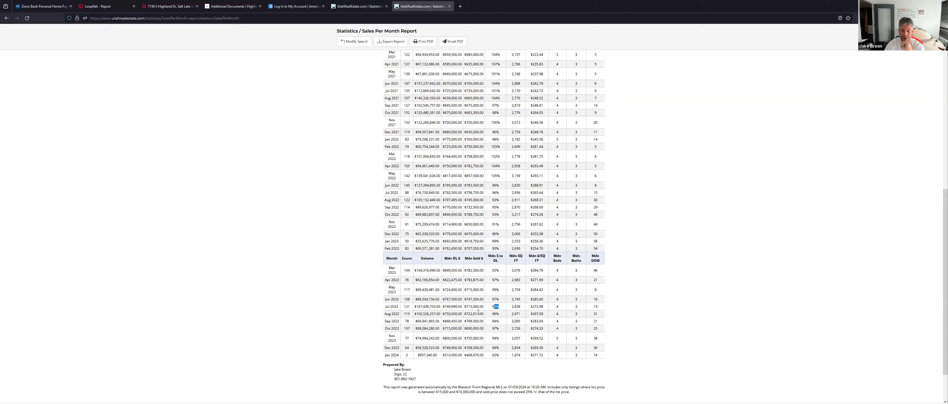
- Switch to the Pepperwood report and examine its 2023 median sold-to-original-list percentages for comparison
{"action": "left_click", "coordinate": [359, 6]}
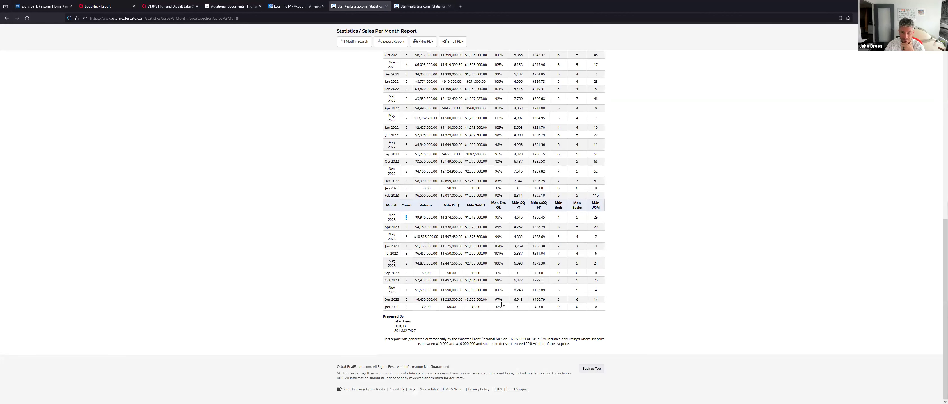
{"action": "left_click_drag", "start_coordinate": [502, 300], "coordinate": [494, 228]}
{"action": "left_click", "coordinate": [498, 245]}
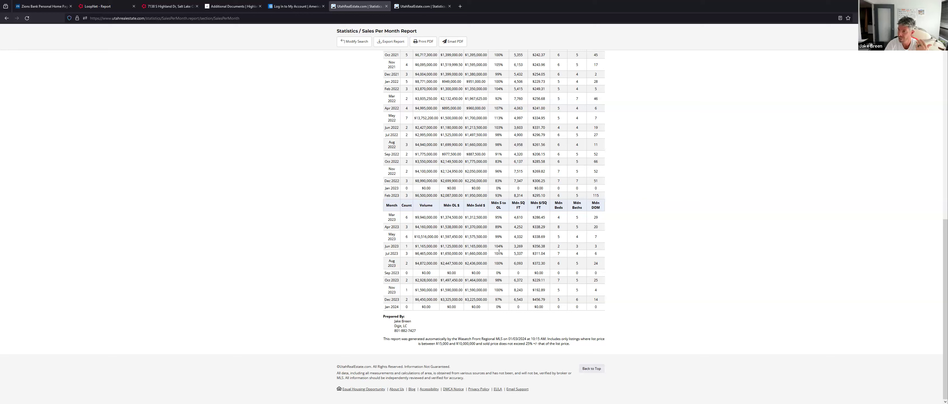
- Return to the wider-area report, modify its search and clear all its criteria
{"action": "left_click", "coordinate": [425, 9]}
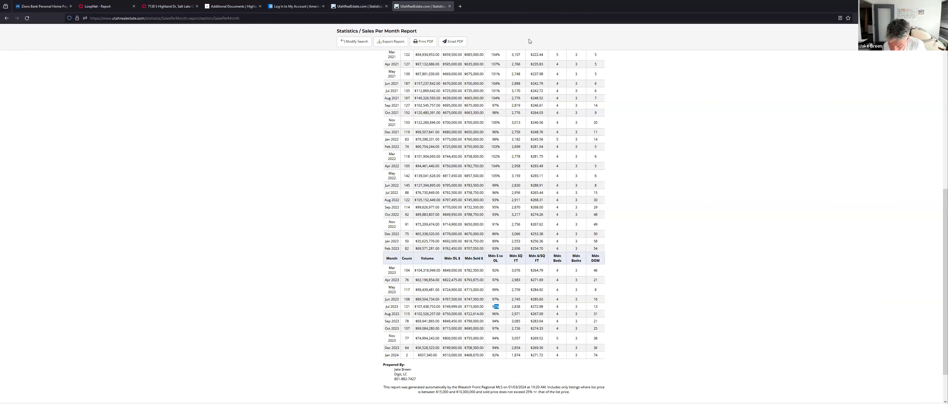
{"action": "left_click", "coordinate": [362, 45]}
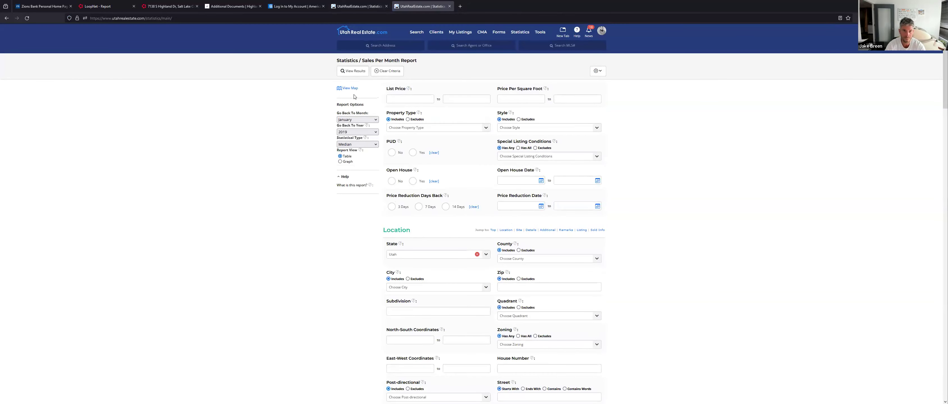
{"action": "left_click", "coordinate": [350, 89]}
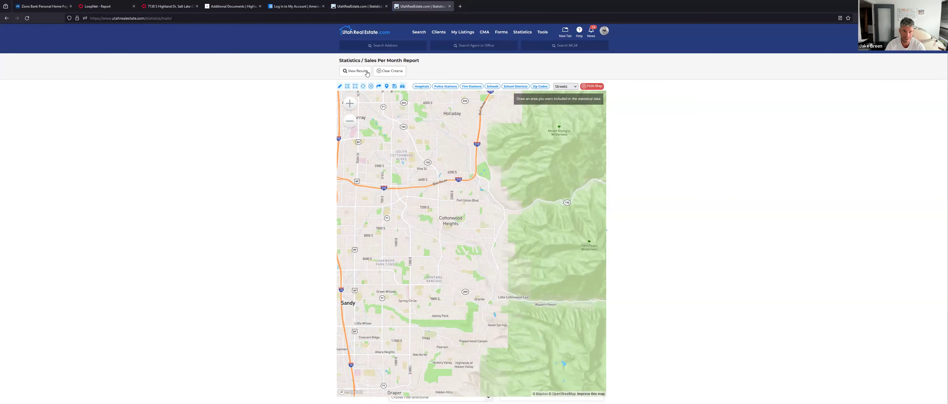
{"action": "left_click", "coordinate": [387, 72]}
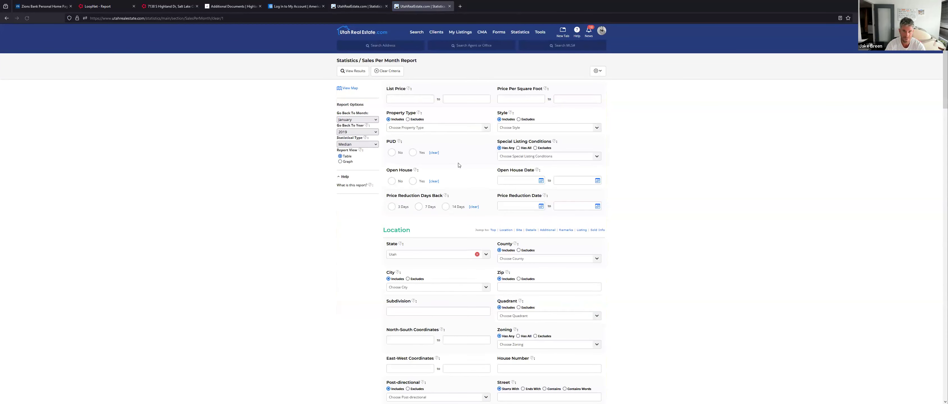
- Limit the Sales Per Month search to Salt Lake county and the Single Family property type
{"action": "left_click", "coordinate": [527, 259]}
{"action": "type", "text": "salt"}
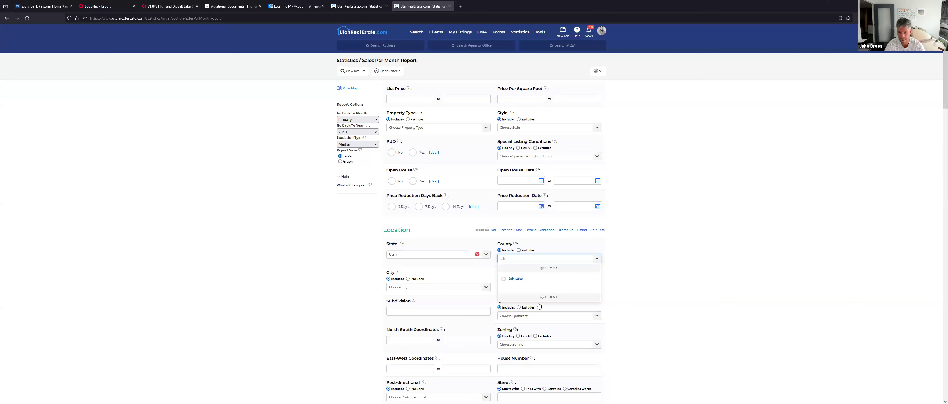
{"action": "left_click", "coordinate": [515, 279]}
{"action": "left_click", "coordinate": [467, 128]}
{"action": "left_click", "coordinate": [408, 148]}
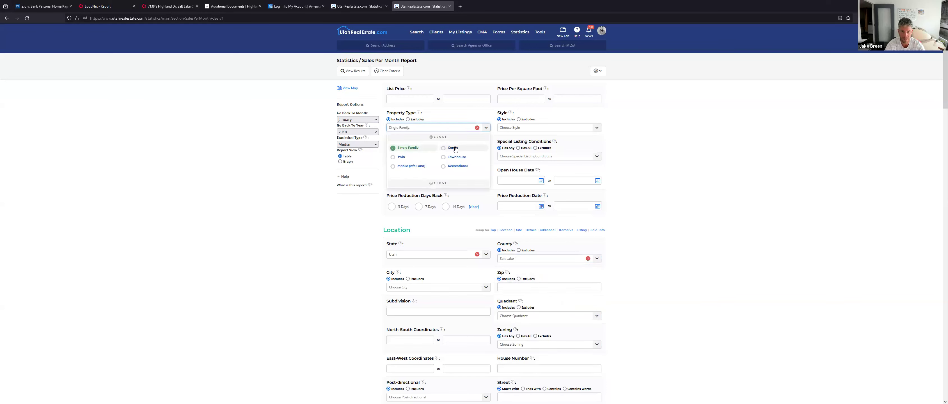
{"action": "left_click", "coordinate": [763, 160]}
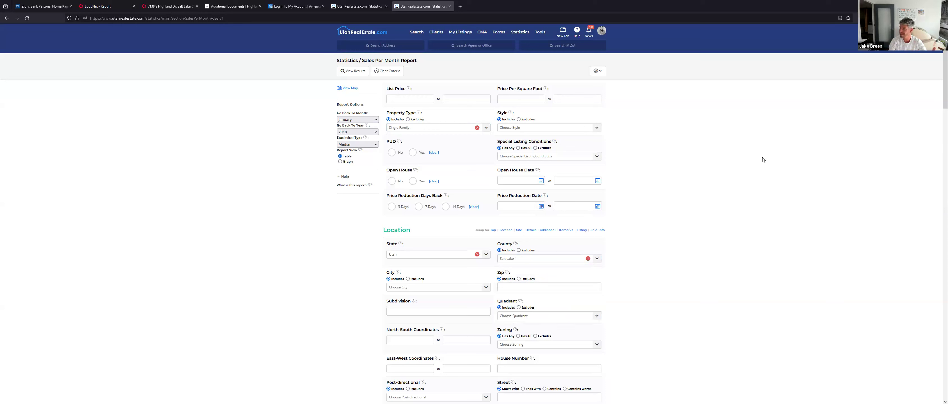
- View the results of the countywide single-family search and bring up the latest months at the report's end
{"action": "left_click", "coordinate": [357, 73]}
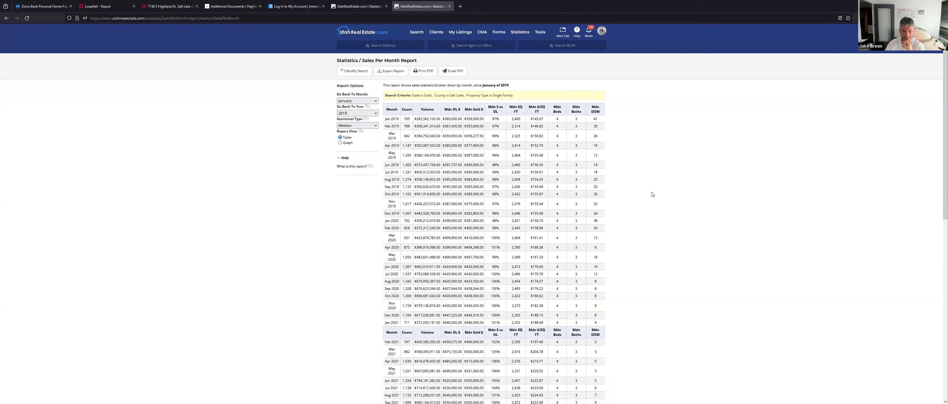
{"action": "scroll", "coordinate": [651, 194], "scroll_direction": "down", "scroll_amount": 2}
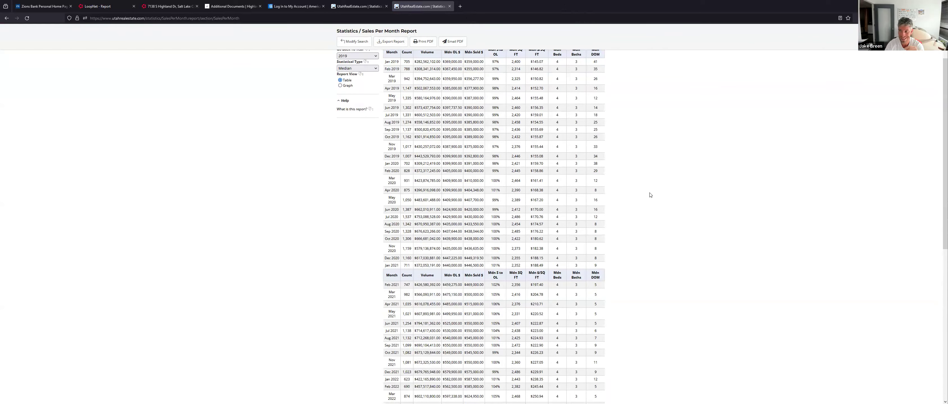
{"action": "scroll", "coordinate": [649, 196], "scroll_direction": "down", "scroll_amount": 4}
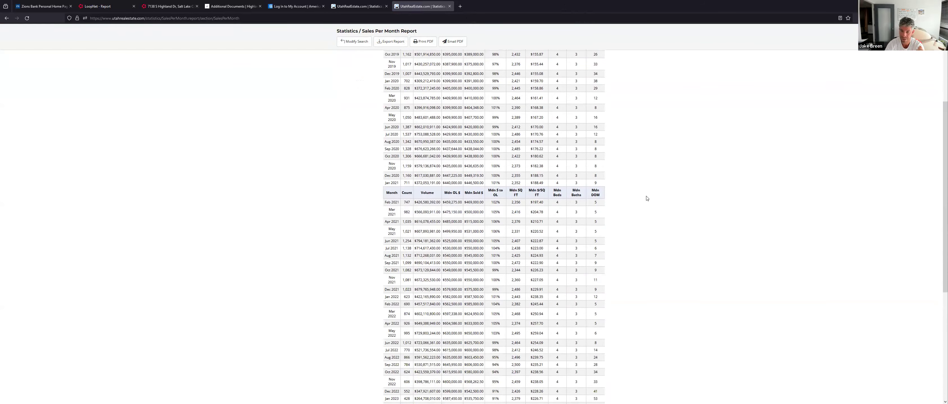
{"action": "scroll", "coordinate": [646, 198], "scroll_direction": "down", "scroll_amount": 6}
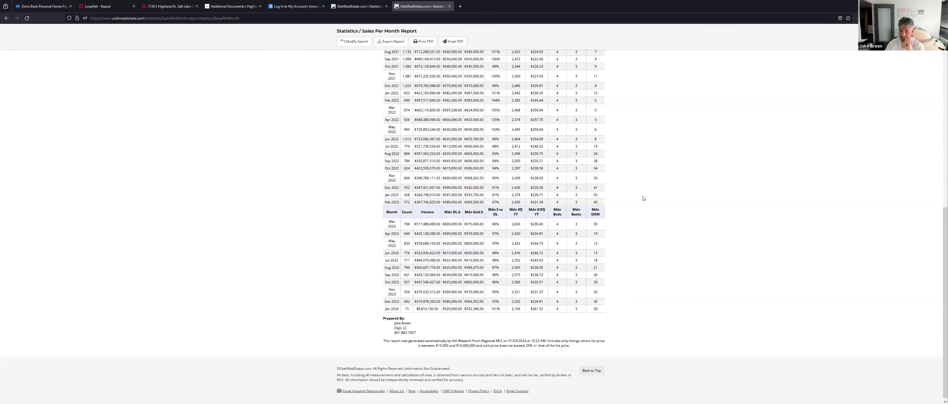
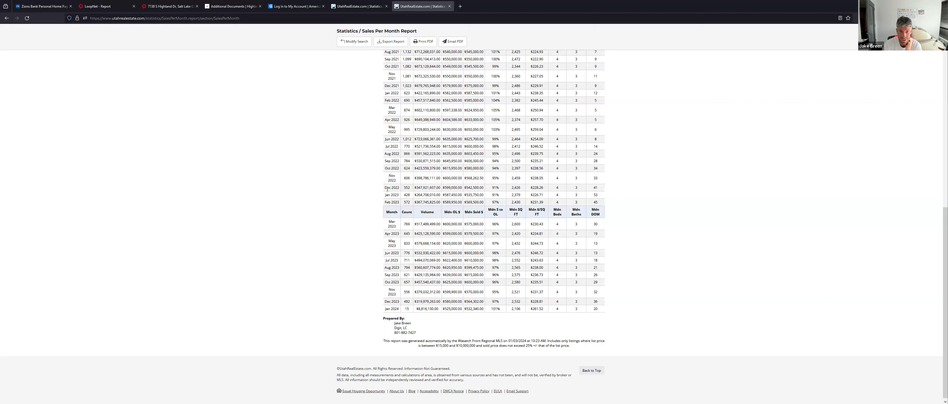
- Examine the December 2022 row of the Salt Lake county report, checking its sales count and median original list price
{"action": "left_click_drag", "start_coordinate": [385, 187], "coordinate": [398, 187]}
{"action": "left_click", "coordinate": [404, 189]}
{"action": "double_click", "coordinate": [407, 189]}
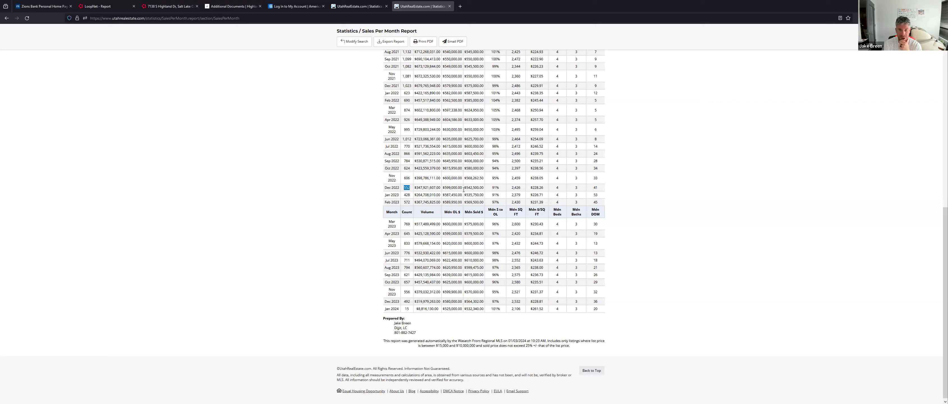
{"action": "left_click", "coordinate": [453, 189]}
{"action": "double_click", "coordinate": [448, 189]}
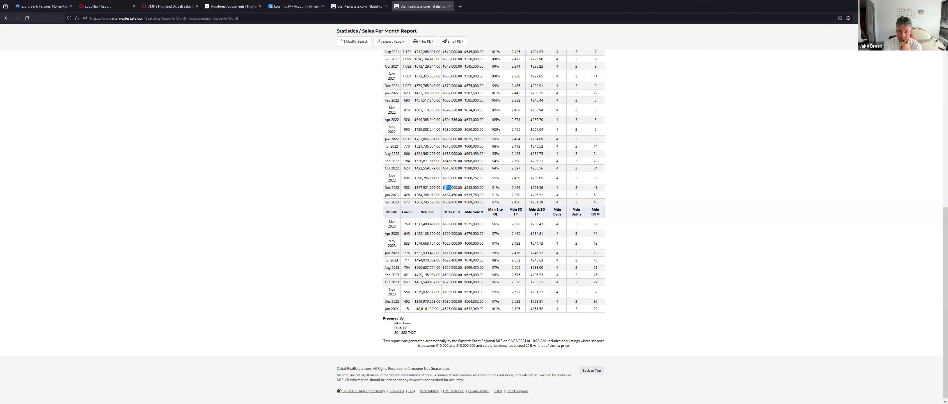
- Examine the December 2022 row's median sold price, sold-to-original-list percentage and median days on market
{"action": "left_click_drag", "start_coordinate": [463, 189], "coordinate": [494, 190]}
{"action": "left_click", "coordinate": [478, 188]}
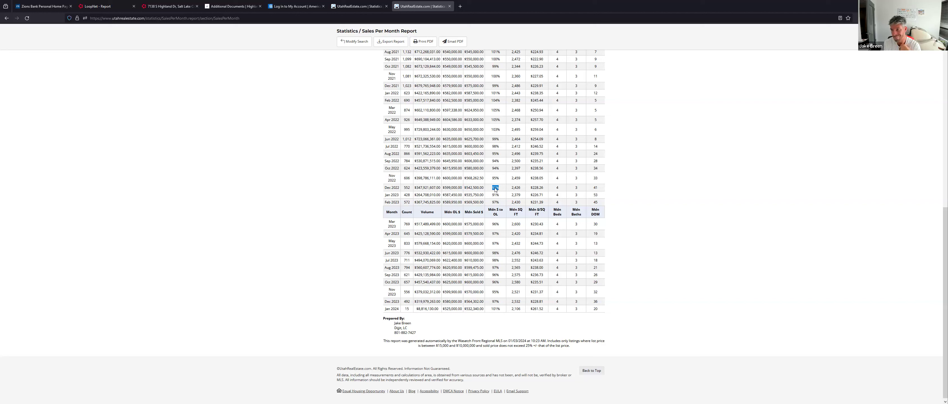
{"action": "left_click", "coordinate": [598, 188]}
{"action": "left_click_drag", "start_coordinate": [598, 189], "coordinate": [596, 189]}
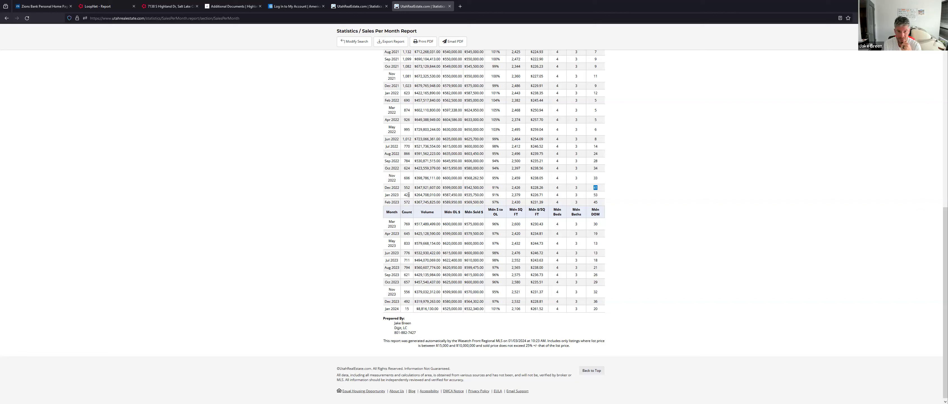
- Compare the January and February 2023 rows by sales count, sold-to-original-list percentage and median days on market
{"action": "left_click_drag", "start_coordinate": [410, 195], "coordinate": [404, 195]}
{"action": "left_click_drag", "start_coordinate": [499, 195], "coordinate": [493, 195]}
{"action": "left_click_drag", "start_coordinate": [599, 196], "coordinate": [588, 197]}
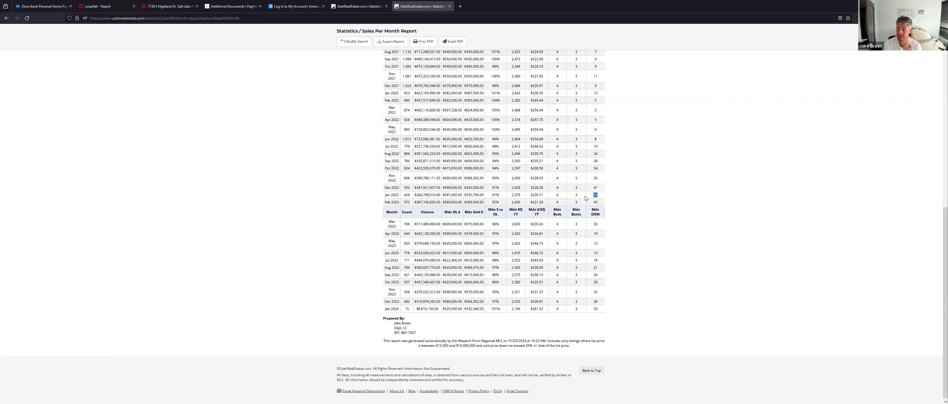
{"action": "left_click", "coordinate": [409, 203]}
{"action": "left_click_drag", "start_coordinate": [408, 203], "coordinate": [404, 203]}
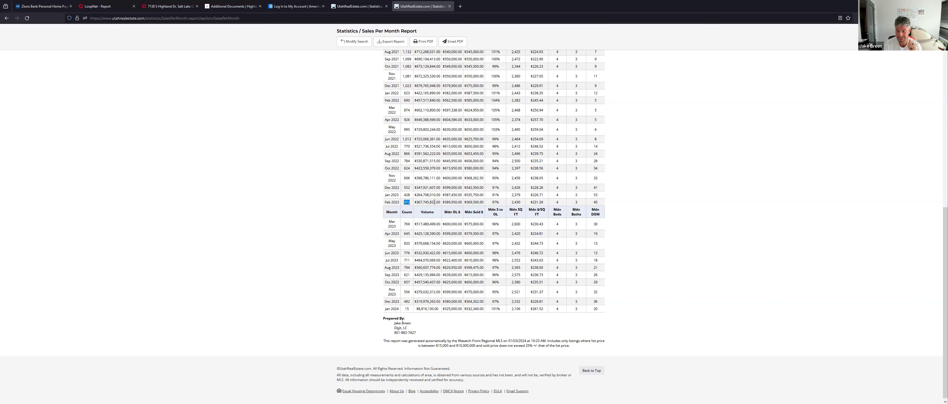
{"action": "left_click_drag", "start_coordinate": [503, 203], "coordinate": [487, 206]}
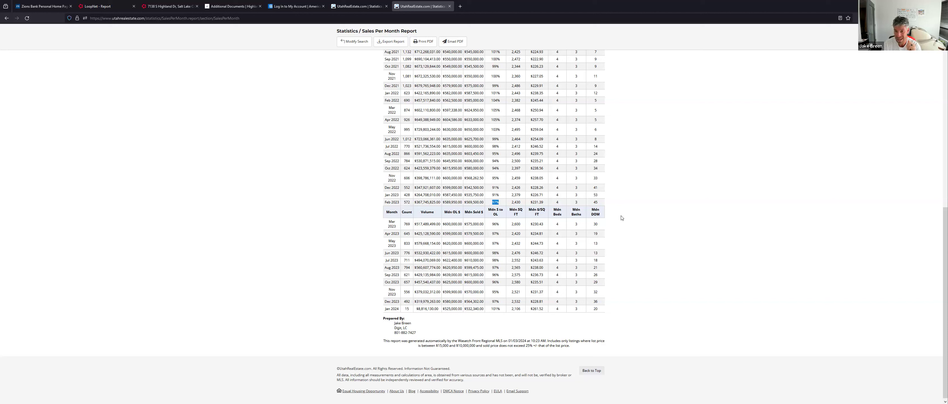
{"action": "left_click_drag", "start_coordinate": [597, 201], "coordinate": [591, 204]}
- Check the sales count, sold-to-original-list percentage and median days on market for March and April 2023
{"action": "left_click_drag", "start_coordinate": [412, 226], "coordinate": [402, 225]}
{"action": "left_click_drag", "start_coordinate": [500, 225], "coordinate": [494, 222]}
{"action": "left_click_drag", "start_coordinate": [600, 225], "coordinate": [589, 226]}
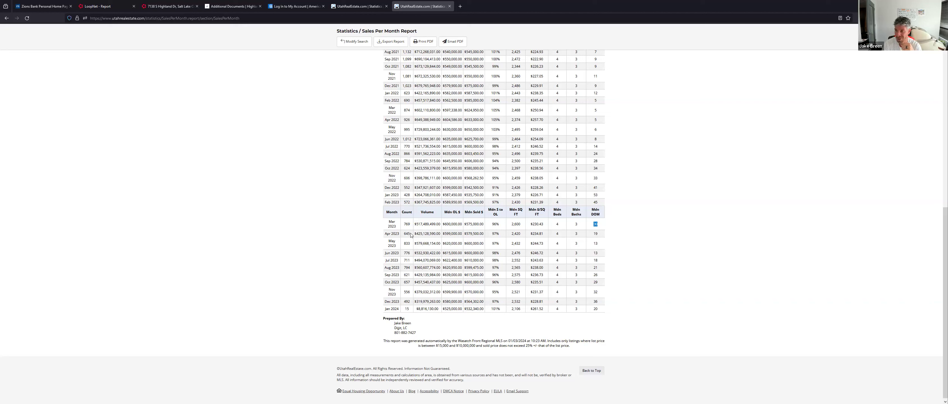
{"action": "double_click", "coordinate": [407, 234]}
{"action": "double_click", "coordinate": [495, 233]}
{"action": "double_click", "coordinate": [593, 234]}
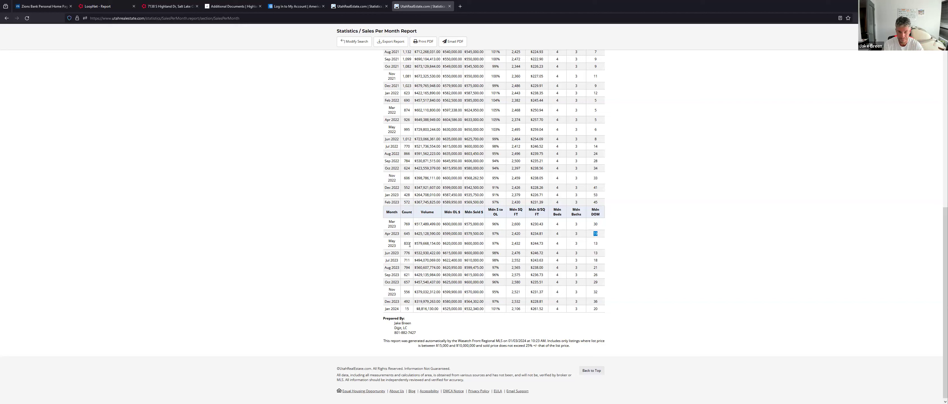
- Examine May and June 2023 for sales count, sold-to-original-list percentage and median days on market
{"action": "double_click", "coordinate": [407, 244]}
{"action": "double_click", "coordinate": [496, 243]}
{"action": "double_click", "coordinate": [596, 243]}
{"action": "double_click", "coordinate": [407, 253]}
{"action": "left_click_drag", "start_coordinate": [500, 253], "coordinate": [480, 253]}
{"action": "left_click_drag", "start_coordinate": [598, 255], "coordinate": [592, 255]}
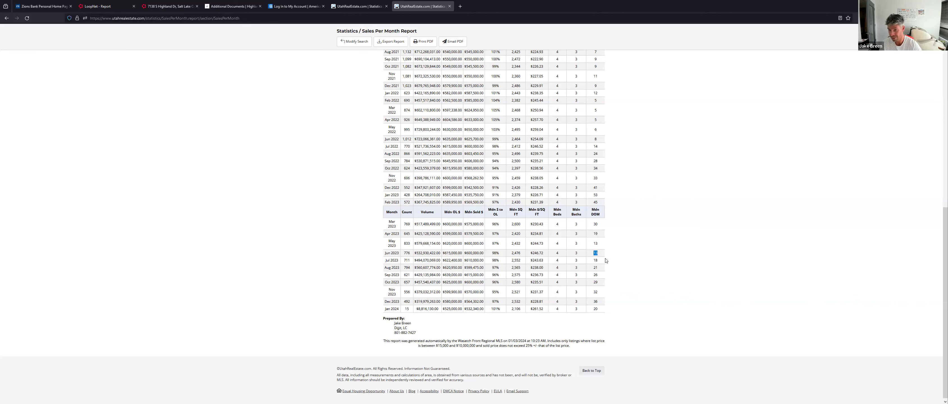
- Trace the sold-to-original-list percentage from December 2021 to April 2022, then check April 2022's sales count and median days on market
{"action": "scroll", "coordinate": [476, 250], "scroll_direction": "up", "scroll_amount": 4}
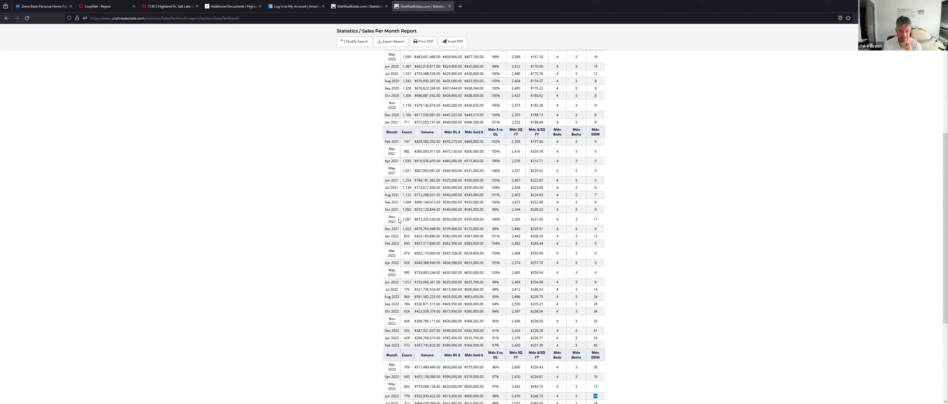
{"action": "left_click", "coordinate": [403, 231]}
{"action": "left_click_drag", "start_coordinate": [499, 229], "coordinate": [486, 230]}
{"action": "left_click_drag", "start_coordinate": [501, 237], "coordinate": [489, 263]}
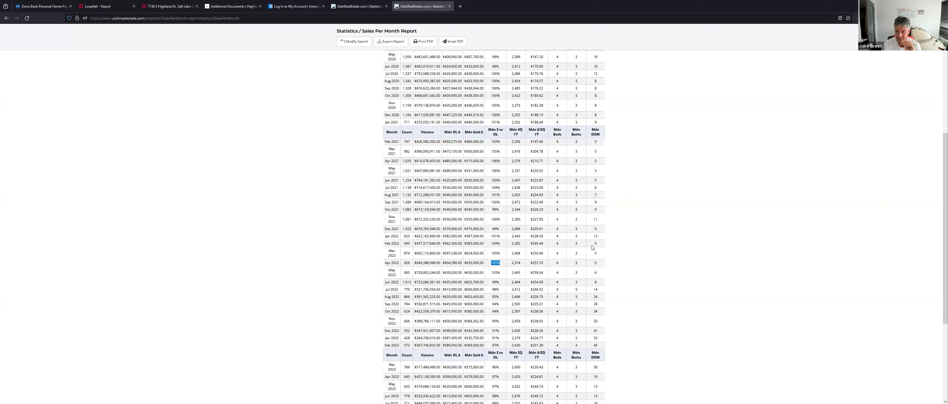
{"action": "left_click_drag", "start_coordinate": [411, 263], "coordinate": [406, 263]}
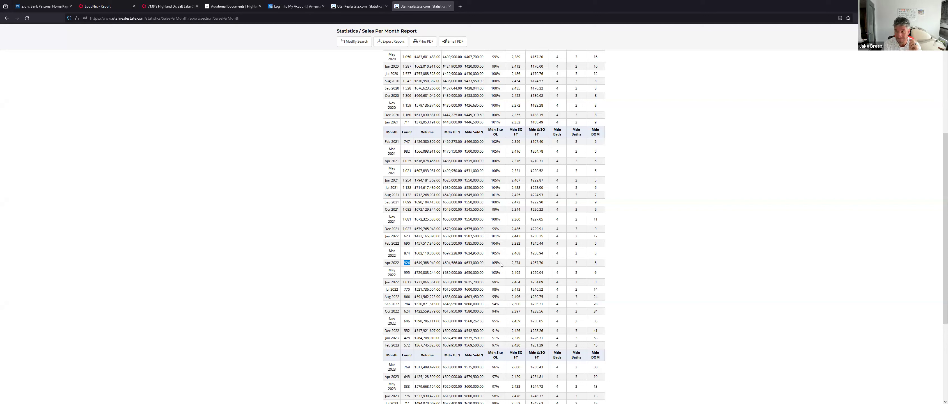
{"action": "left_click_drag", "start_coordinate": [500, 264], "coordinate": [491, 265]}
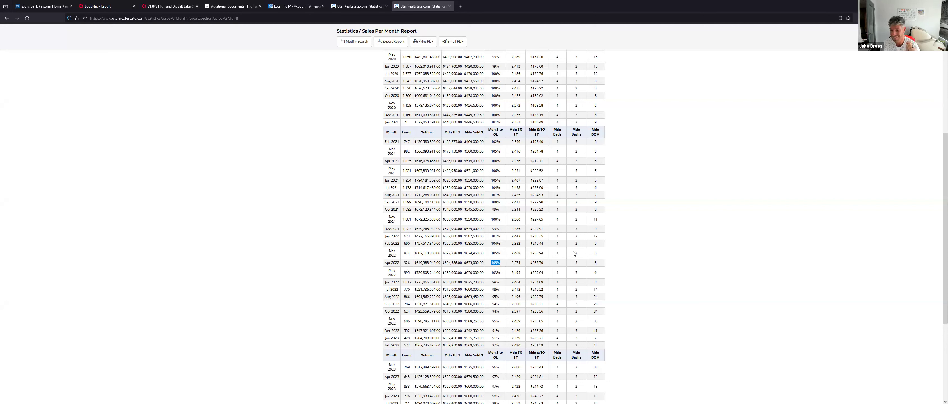
{"action": "double_click", "coordinate": [595, 263]}
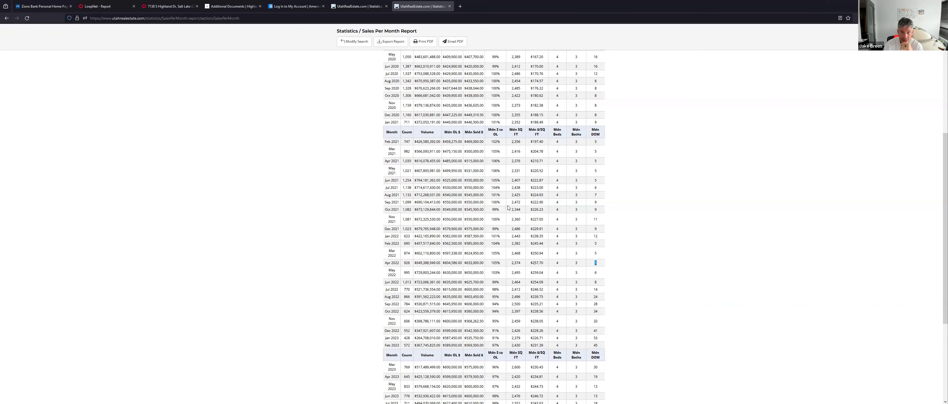
- Examine December 2020's sales count and the sold-to-original-list percentages from December 2020 through spring 2021
{"action": "scroll", "coordinate": [508, 208], "scroll_direction": "up", "scroll_amount": 3}
{"action": "left_click_drag", "start_coordinate": [411, 173], "coordinate": [401, 175]}
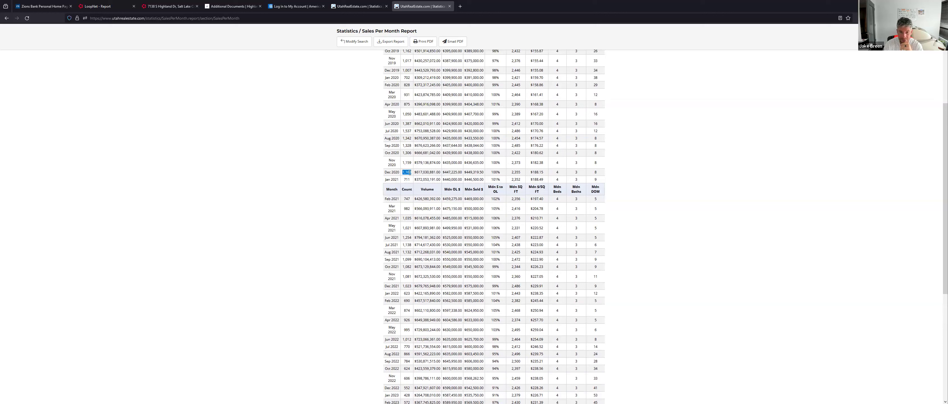
{"action": "left_click_drag", "start_coordinate": [501, 172], "coordinate": [491, 219]}
{"action": "left_click", "coordinate": [500, 228]}
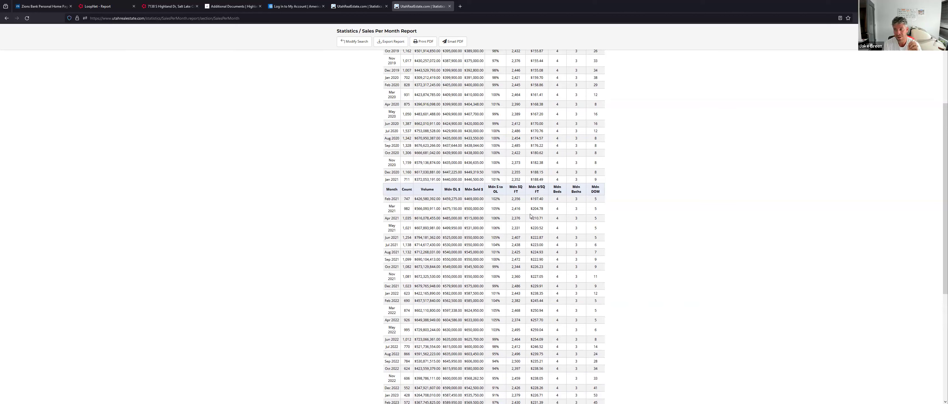
- Review the full Salt Lake county report from January 2019 through January 2024
{"action": "scroll", "coordinate": [530, 216], "scroll_direction": "up", "scroll_amount": 3}
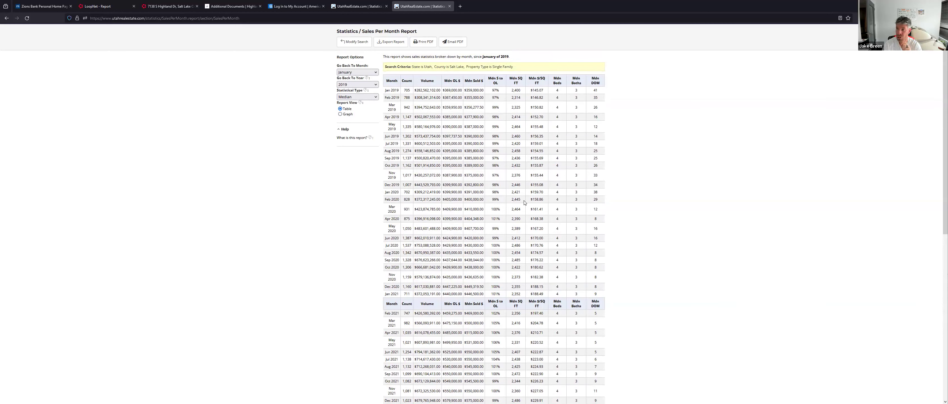
{"action": "scroll", "coordinate": [524, 203], "scroll_direction": "down", "scroll_amount": 4}
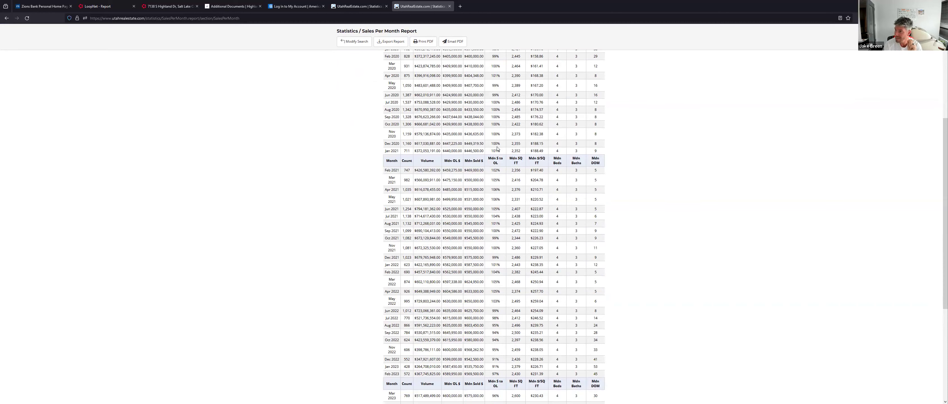
{"action": "scroll", "coordinate": [498, 147], "scroll_direction": "down", "scroll_amount": 4}
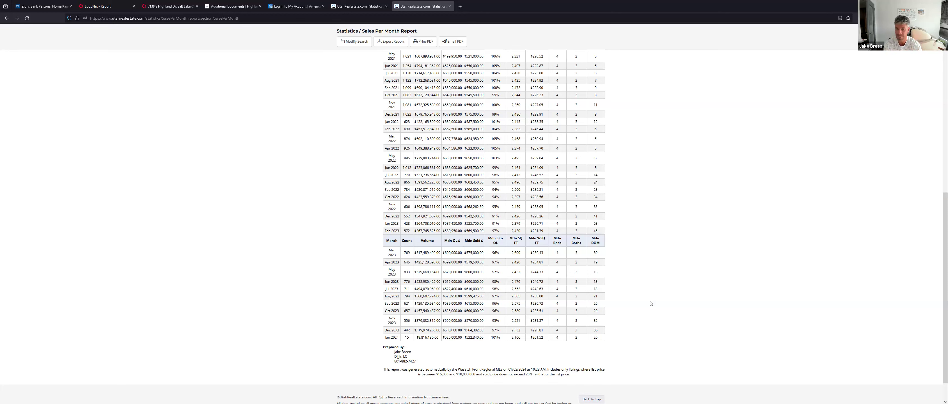
{"action": "scroll", "coordinate": [604, 252], "scroll_direction": "up", "scroll_amount": 10}
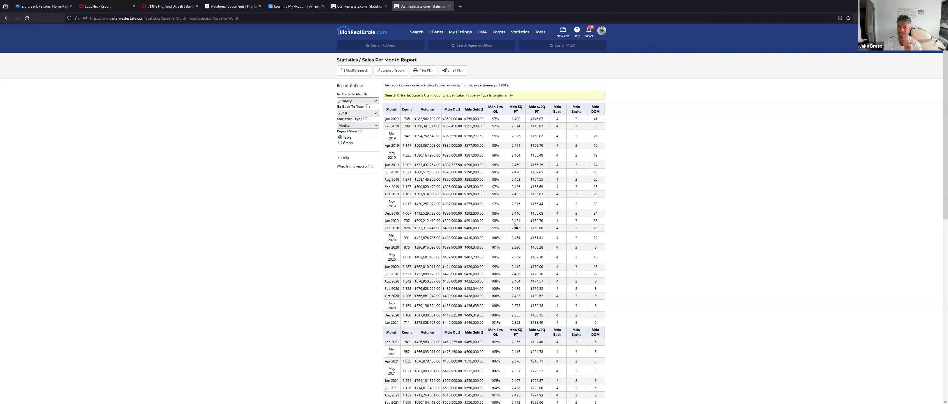
- Open the brokerage's listing inventory and show its residential listings
{"action": "mouse_move", "coordinate": [416, 32]}
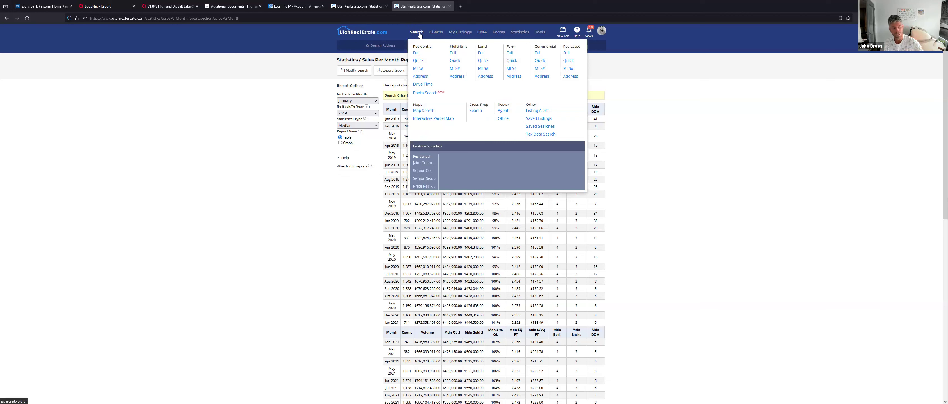
{"action": "mouse_move", "coordinate": [456, 36]}
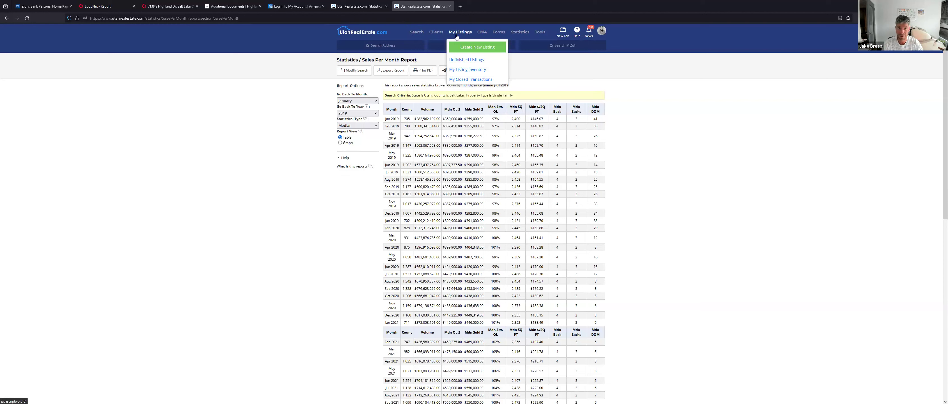
{"action": "left_click", "coordinate": [462, 70]}
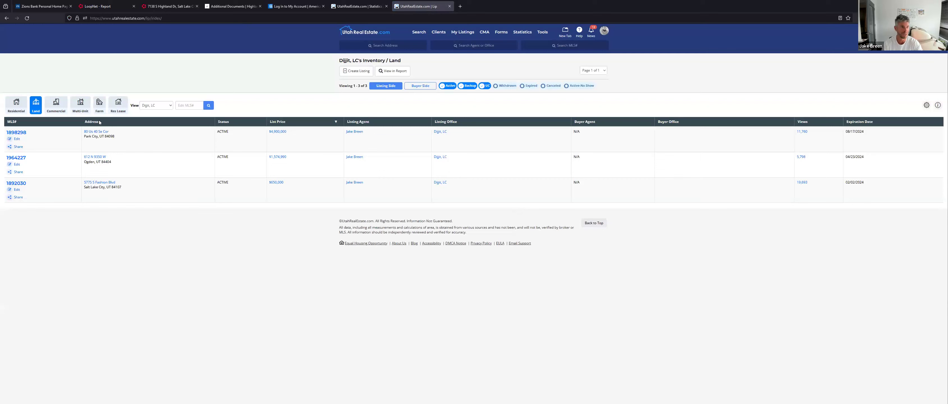
{"action": "left_click", "coordinate": [16, 107]}
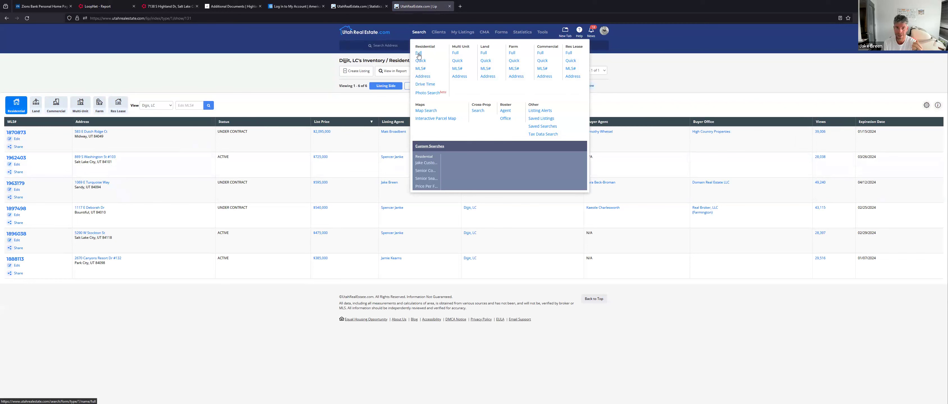
- Start a full residential search for Active listings and enter the target property's house number
{"action": "left_click", "coordinate": [418, 56]}
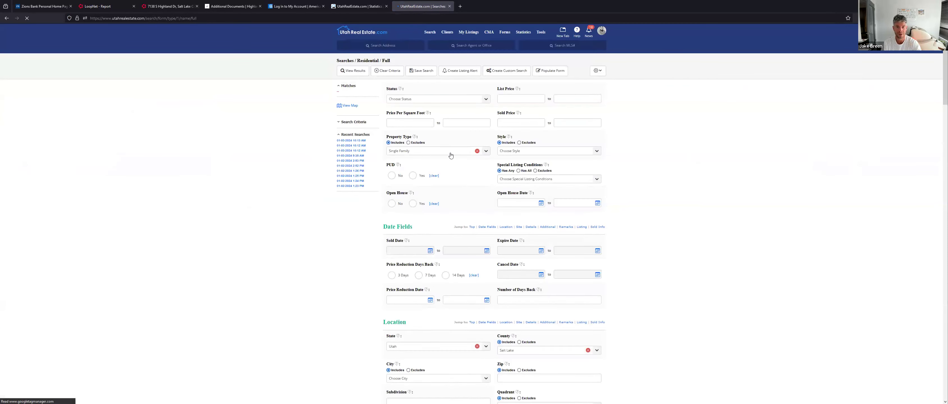
{"action": "left_click", "coordinate": [428, 100]}
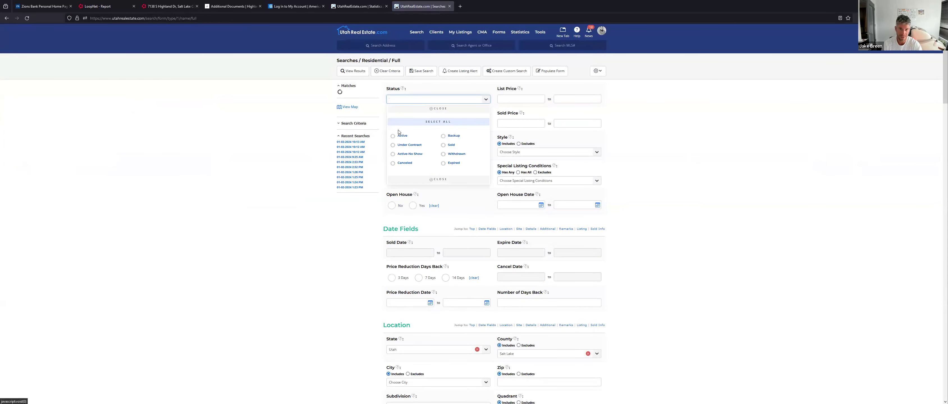
{"action": "left_click", "coordinate": [402, 138]}
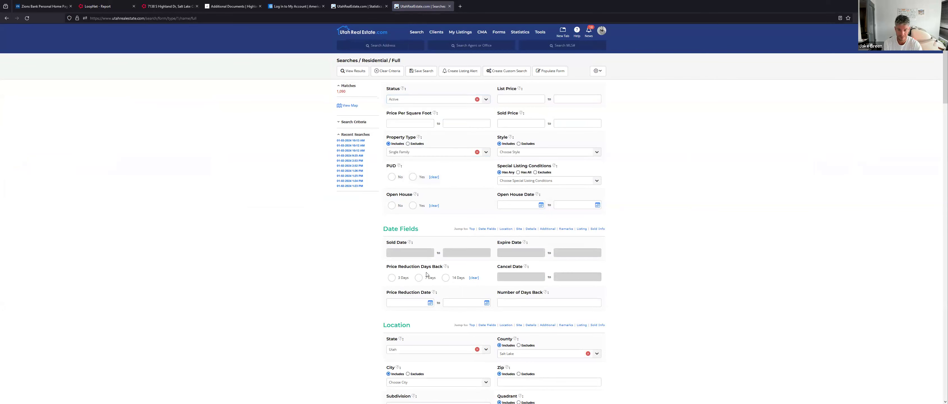
{"action": "scroll", "coordinate": [527, 285], "scroll_direction": "down", "scroll_amount": 5}
{"action": "scroll", "coordinate": [526, 285], "scroll_direction": "down", "scroll_amount": 2}
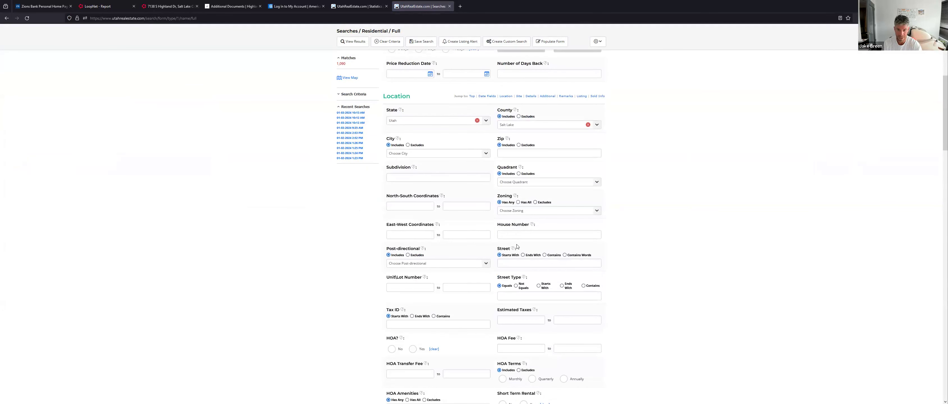
{"action": "left_click", "coordinate": [516, 234]}
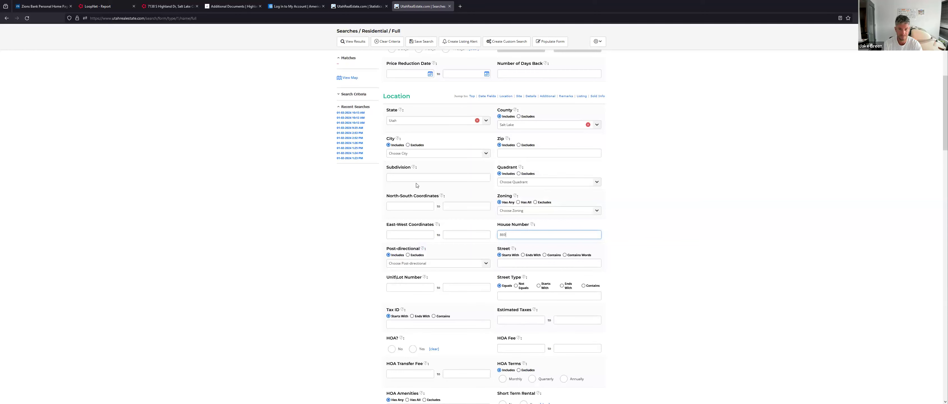
- Remove the Single Family property type from the search criteria and view the matching listings
{"action": "scroll", "coordinate": [466, 223], "scroll_direction": "down", "scroll_amount": 2}
{"action": "scroll", "coordinate": [459, 232], "scroll_direction": "up", "scroll_amount": 4}
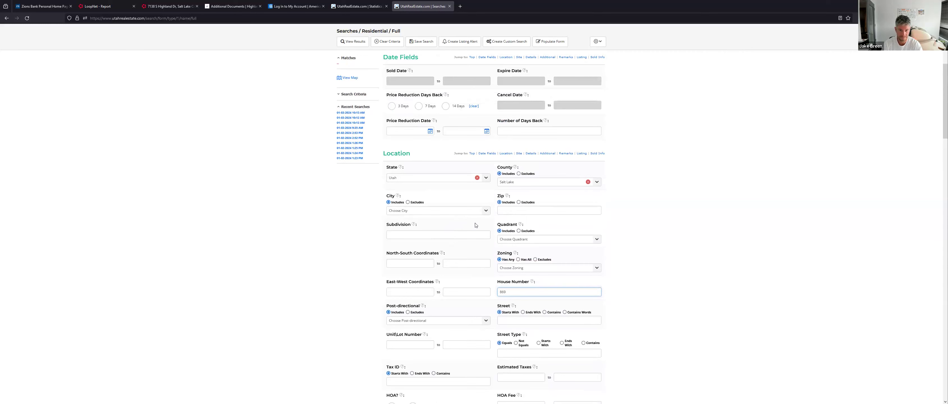
{"action": "scroll", "coordinate": [475, 225], "scroll_direction": "up", "scroll_amount": 6}
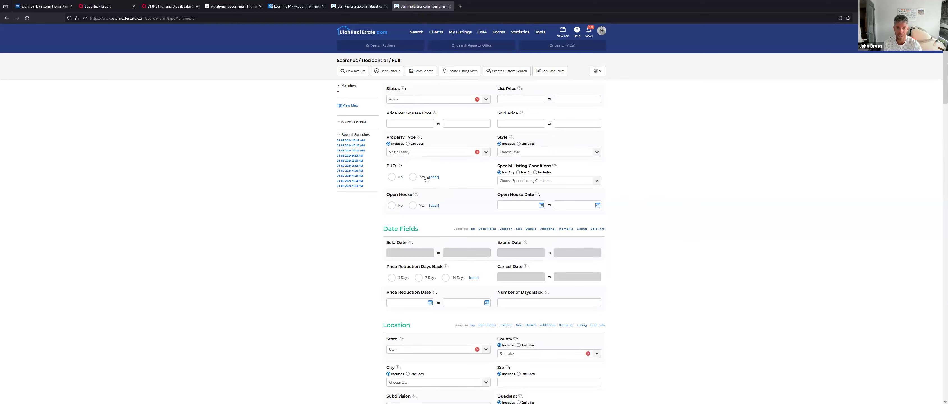
{"action": "left_click", "coordinate": [477, 152]}
{"action": "left_click", "coordinate": [661, 196]}
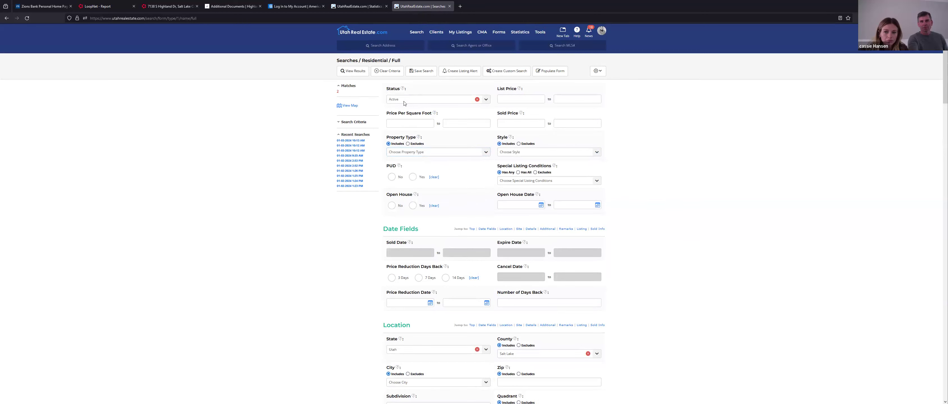
{"action": "left_click", "coordinate": [354, 72]}
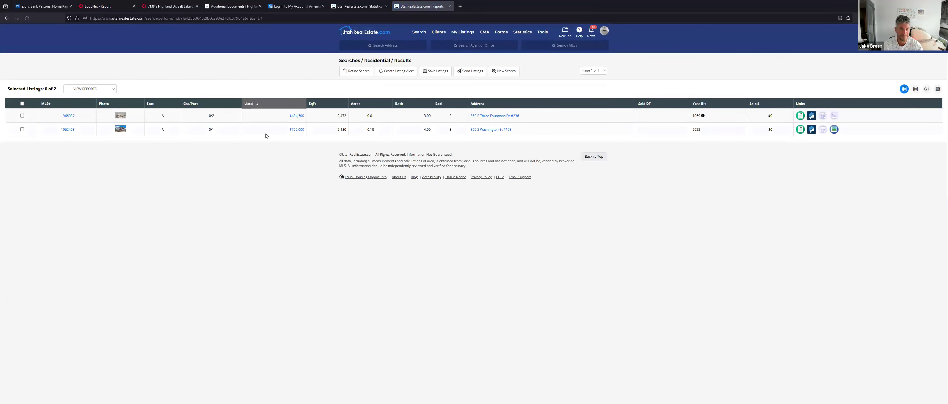
- Open the $725,000 Washington St listing and examine its remarks, showing information and property details
{"action": "left_click", "coordinate": [68, 130]}
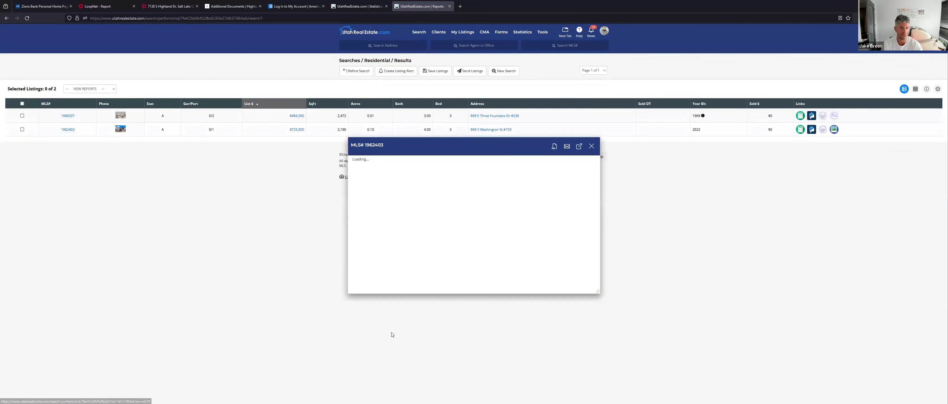
{"action": "scroll", "coordinate": [520, 243], "scroll_direction": "down", "scroll_amount": 15}
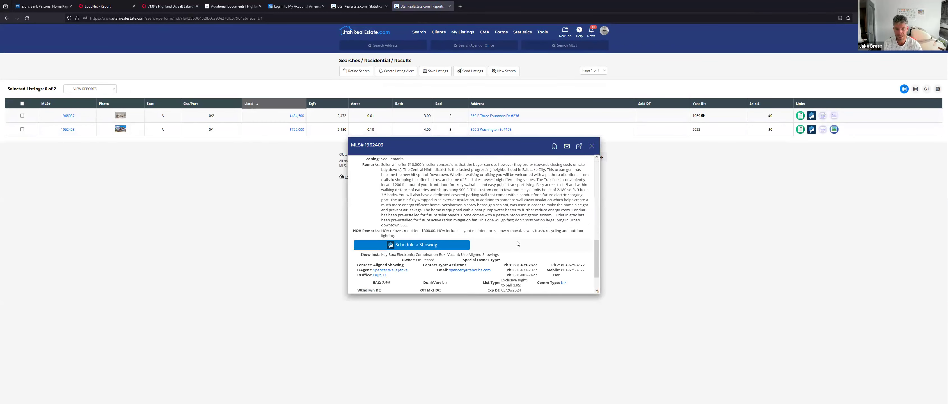
{"action": "left_click_drag", "start_coordinate": [418, 243], "coordinate": [368, 235]}
{"action": "left_click_drag", "start_coordinate": [526, 197], "coordinate": [522, 209]}
{"action": "scroll", "coordinate": [521, 209], "scroll_direction": "up", "scroll_amount": 10}
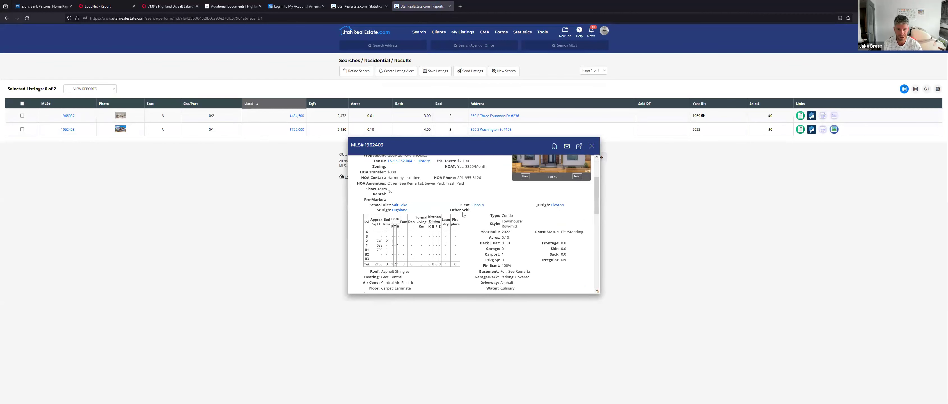
- Close the $725,000 listing's details and open the brokerage's listing inventory
{"action": "scroll", "coordinate": [411, 250], "scroll_direction": "up", "scroll_amount": 3}
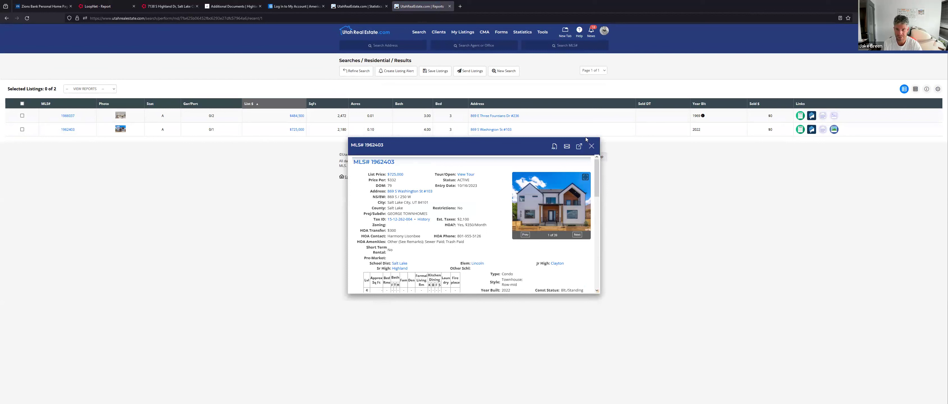
{"action": "left_click", "coordinate": [590, 148]}
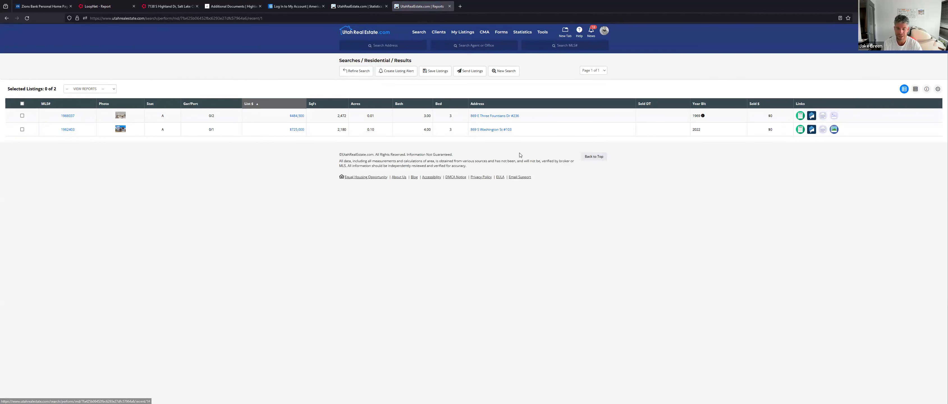
{"action": "mouse_move", "coordinate": [461, 39]}
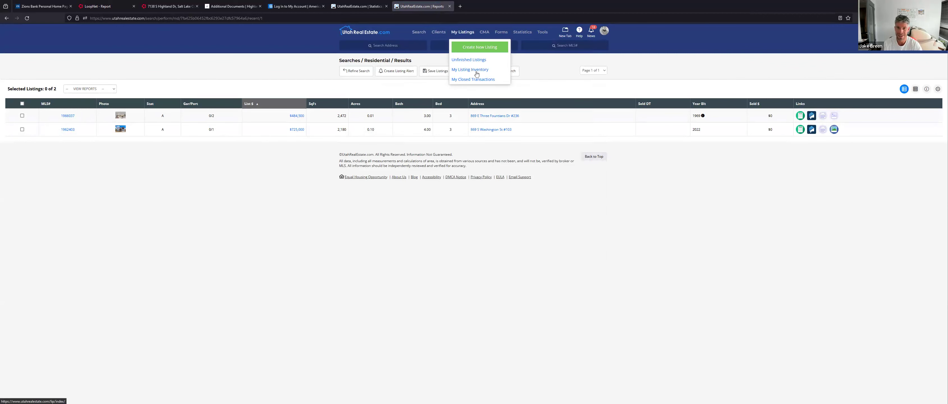
{"action": "left_click", "coordinate": [476, 73]}
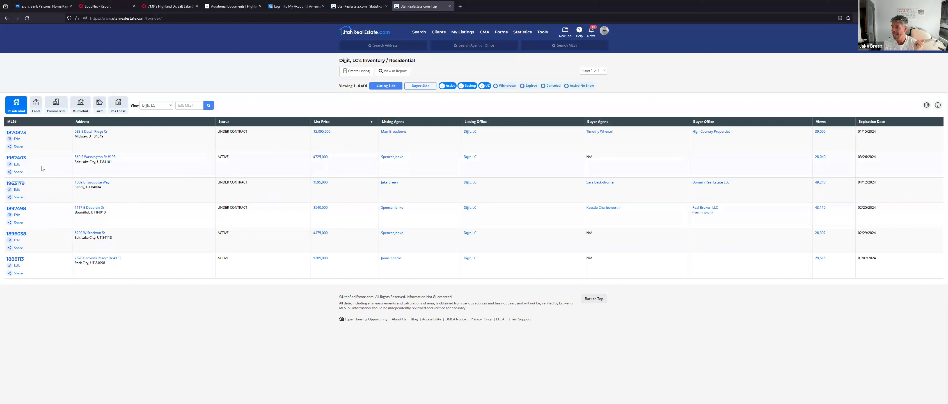
- Open the view analytics of the $725,000 Salt Lake City listing and examine its days on market, total views and favorites
{"action": "left_click_drag", "start_coordinate": [73, 157], "coordinate": [118, 157]}
{"action": "left_click", "coordinate": [143, 159]}
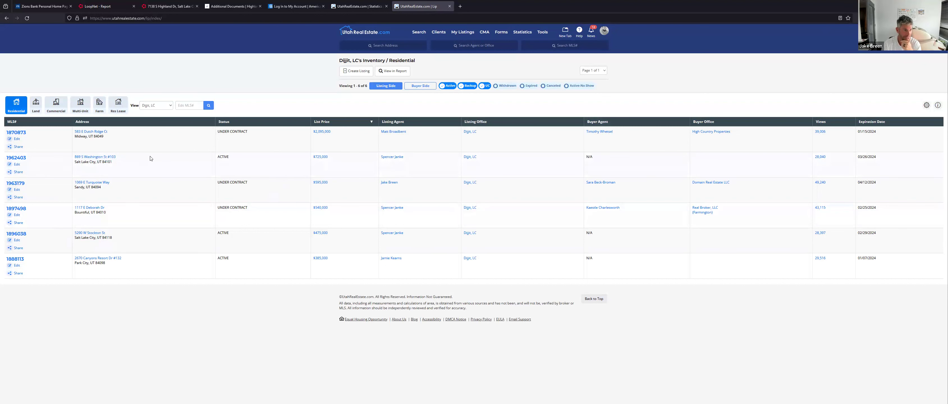
{"action": "left_click", "coordinate": [19, 173]}
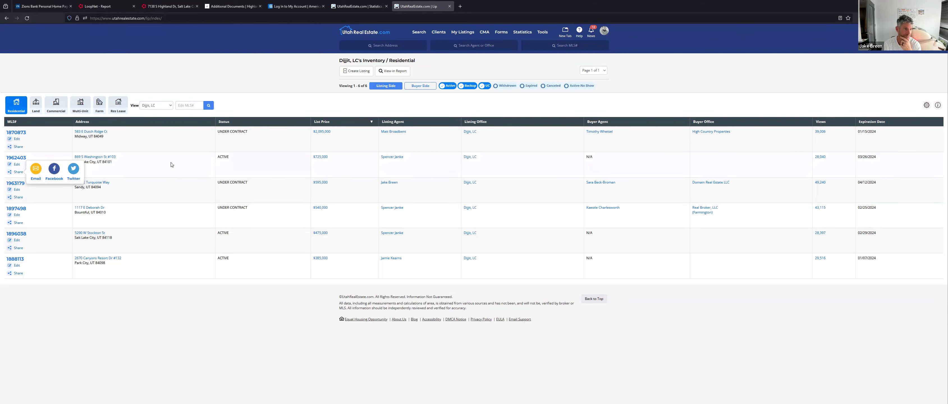
{"action": "left_click", "coordinate": [32, 168]}
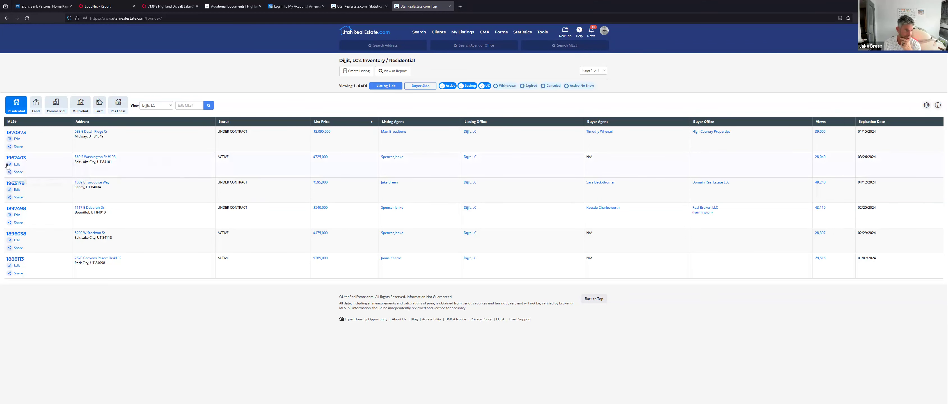
{"action": "left_click", "coordinate": [820, 158]}
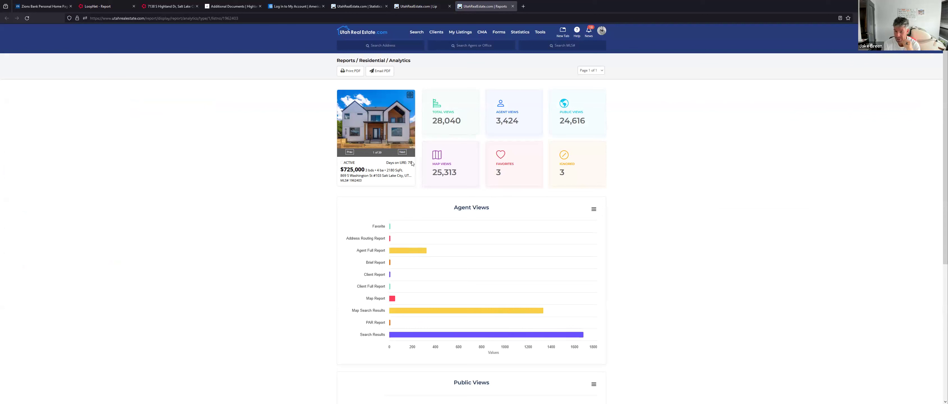
{"action": "left_click_drag", "start_coordinate": [413, 163], "coordinate": [397, 162]}
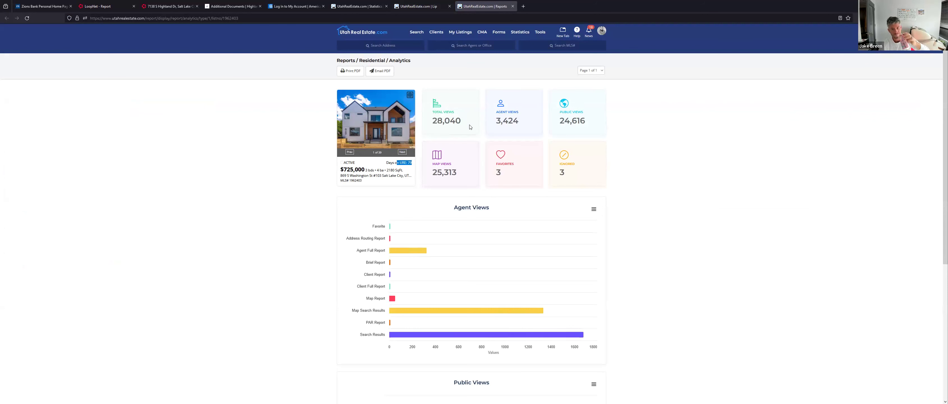
{"action": "left_click_drag", "start_coordinate": [469, 119], "coordinate": [432, 121]}
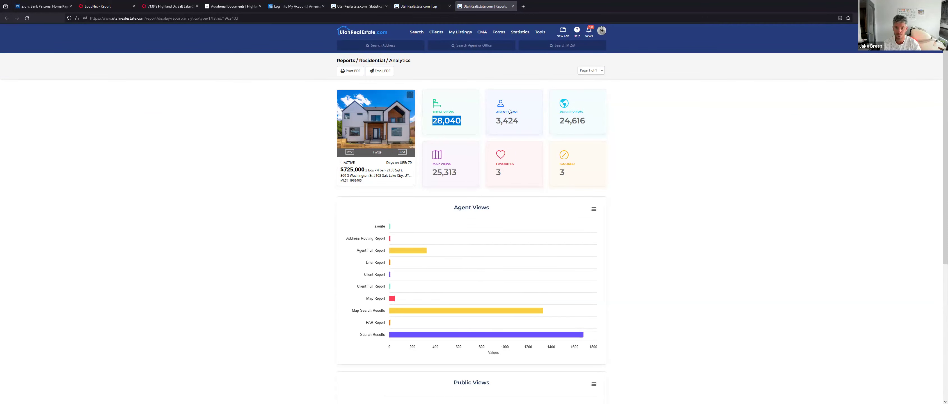
{"action": "left_click", "coordinate": [607, 124]}
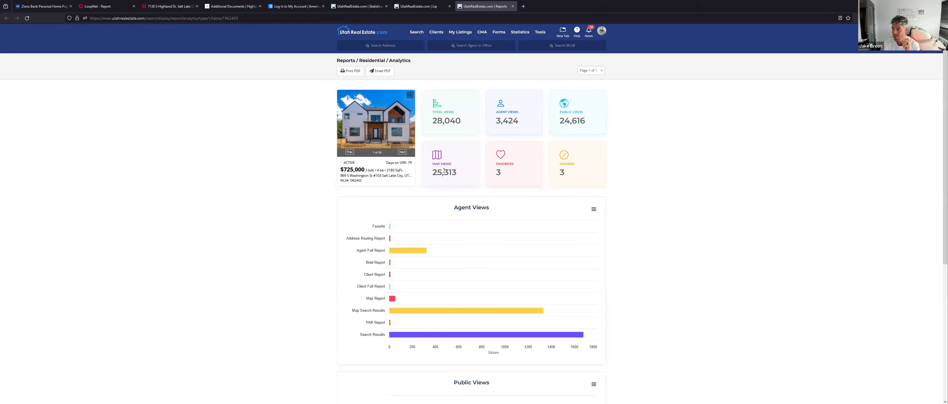
{"action": "double_click", "coordinate": [499, 173]}
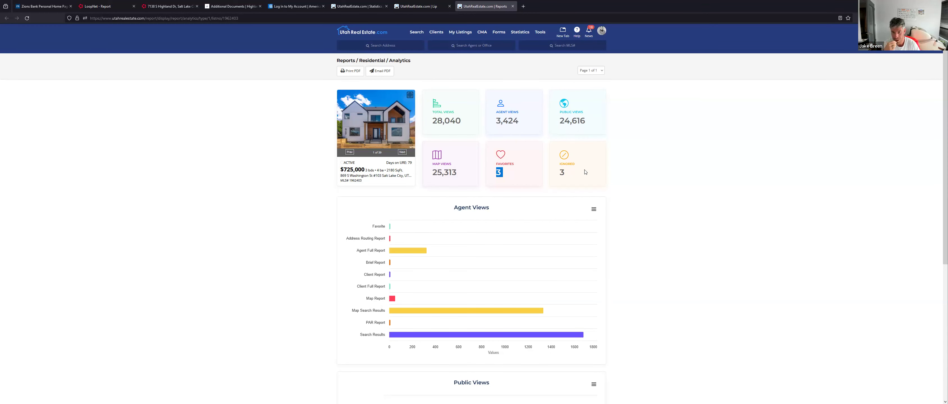
{"action": "left_click", "coordinate": [519, 178]}
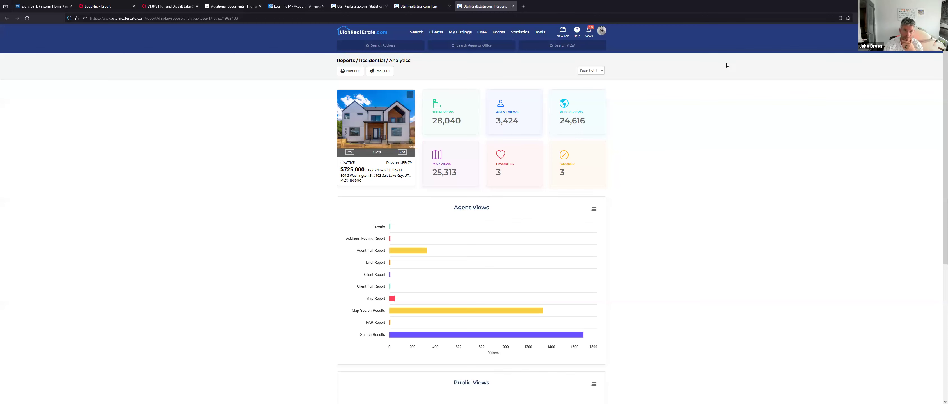
- Return to the listing inventory and examine the view analytics of the $2,095,000 Midway listing, including its map views
{"action": "mouse_move", "coordinate": [460, 32]}
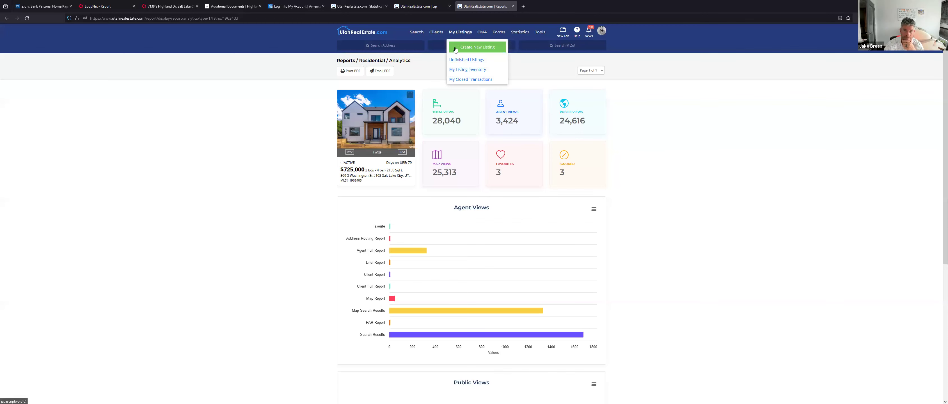
{"action": "left_click", "coordinate": [465, 73]}
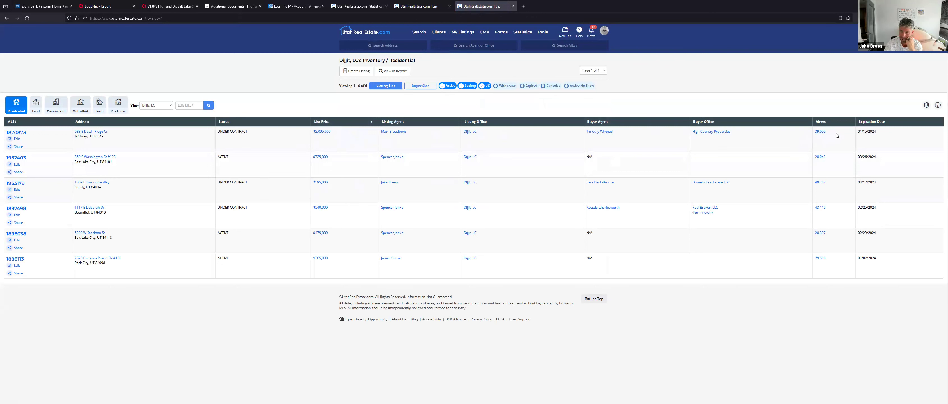
{"action": "left_click", "coordinate": [817, 133]}
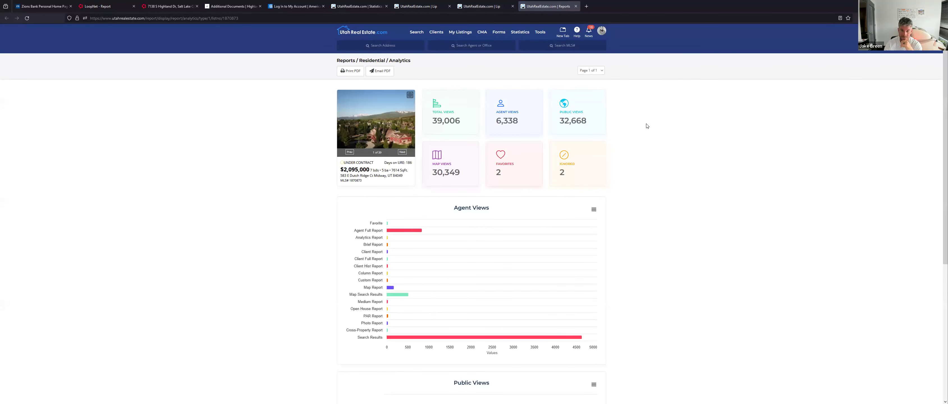
{"action": "left_click_drag", "start_coordinate": [479, 175], "coordinate": [435, 173]}
{"action": "left_click", "coordinate": [643, 152]}
- Go back to the inventory and examine the $595,000 Sandy listing's analytics for days on market, total views and favorites
{"action": "mouse_move", "coordinate": [473, 36]}
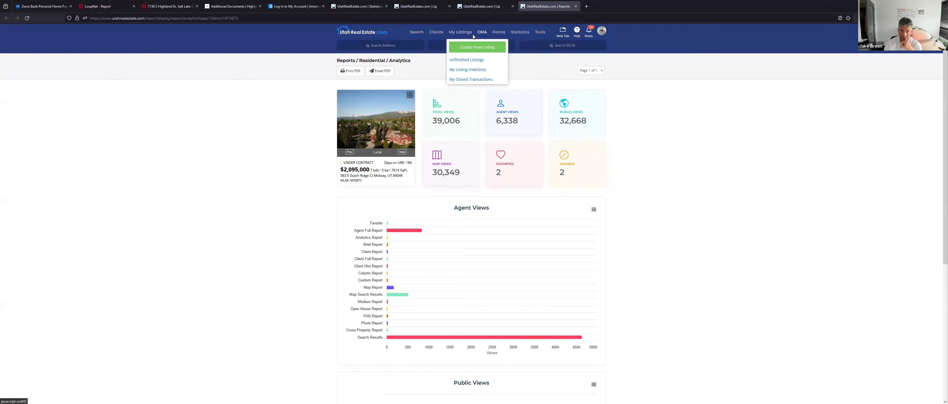
{"action": "left_click", "coordinate": [467, 71]}
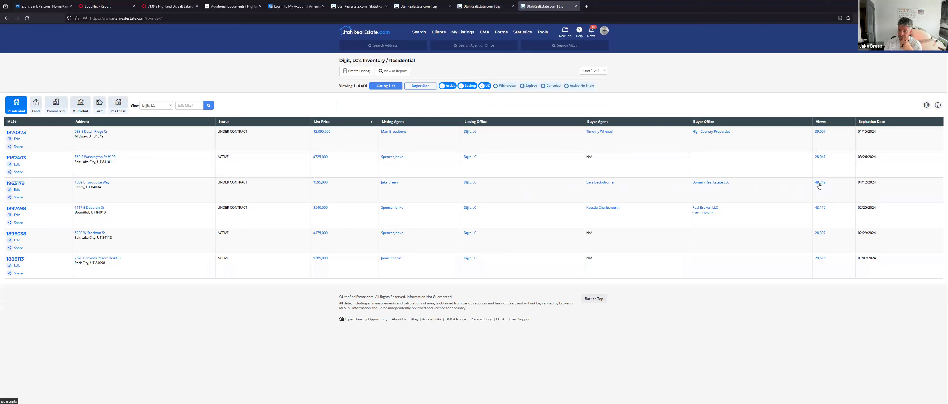
{"action": "left_click_drag", "start_coordinate": [5, 189], "coordinate": [238, 187]}
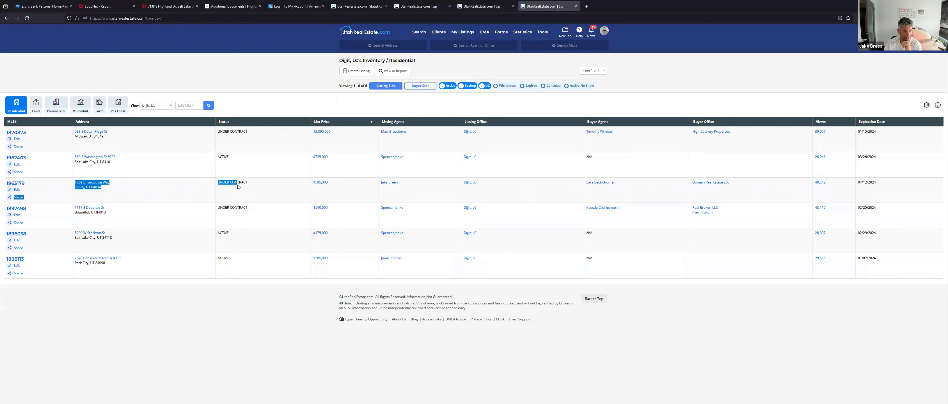
{"action": "left_click", "coordinate": [355, 202]}
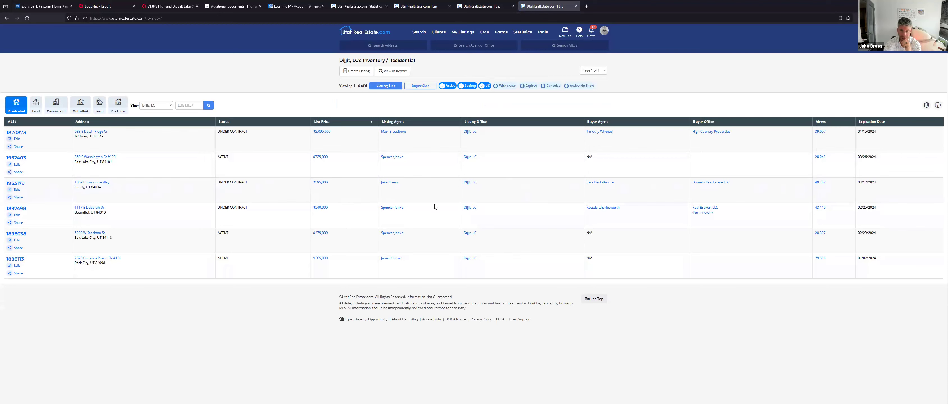
{"action": "left_click", "coordinate": [820, 183]}
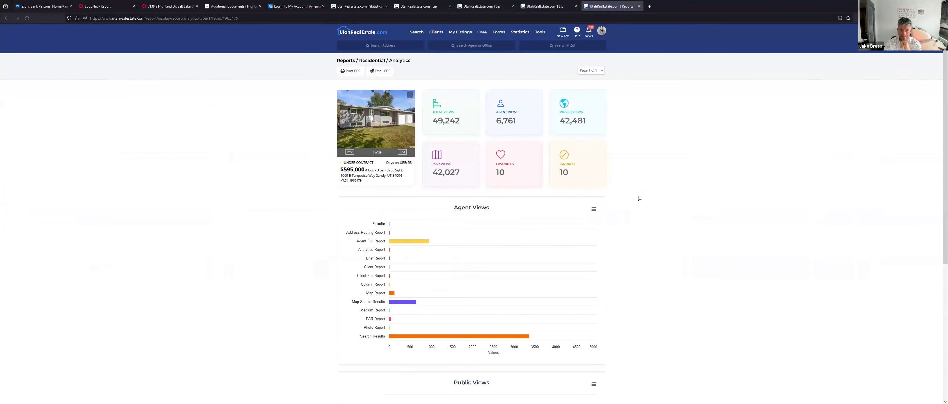
{"action": "left_click_drag", "start_coordinate": [409, 164], "coordinate": [404, 163]}
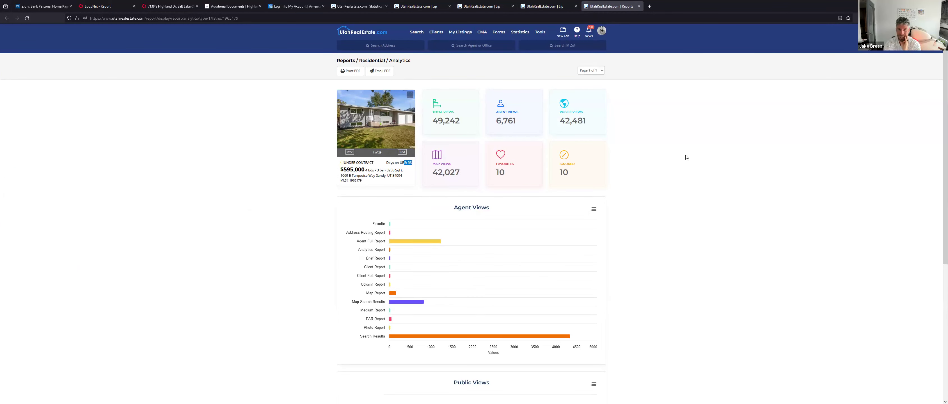
{"action": "left_click_drag", "start_coordinate": [462, 123], "coordinate": [432, 122]}
{"action": "left_click_drag", "start_coordinate": [506, 173], "coordinate": [495, 172]}
{"action": "left_click", "coordinate": [741, 178]}
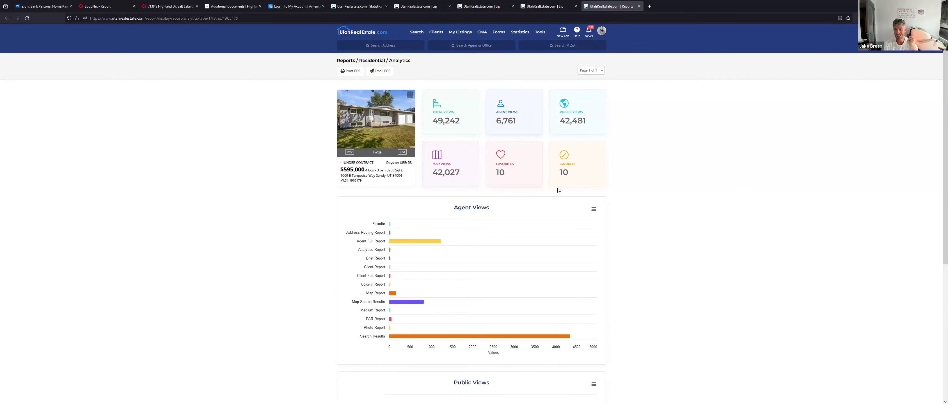
{"action": "left_click_drag", "start_coordinate": [506, 168], "coordinate": [635, 176]}
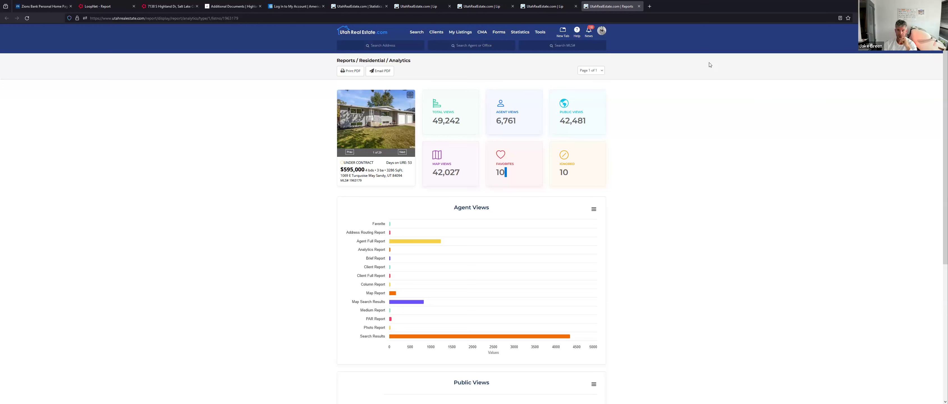
- Open the Market Analysis statistics
{"action": "mouse_move", "coordinate": [512, 41]}
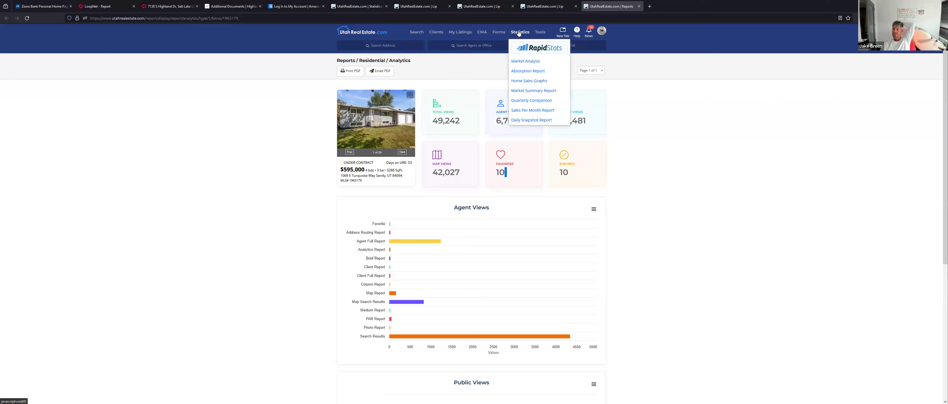
{"action": "left_click", "coordinate": [526, 61]}
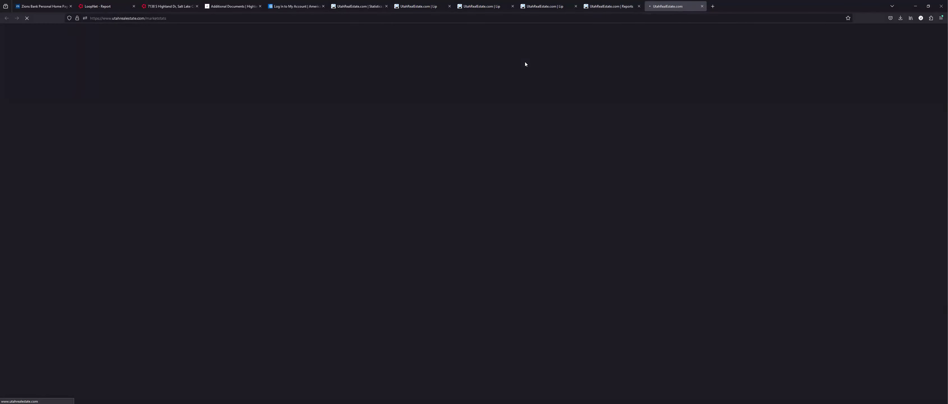